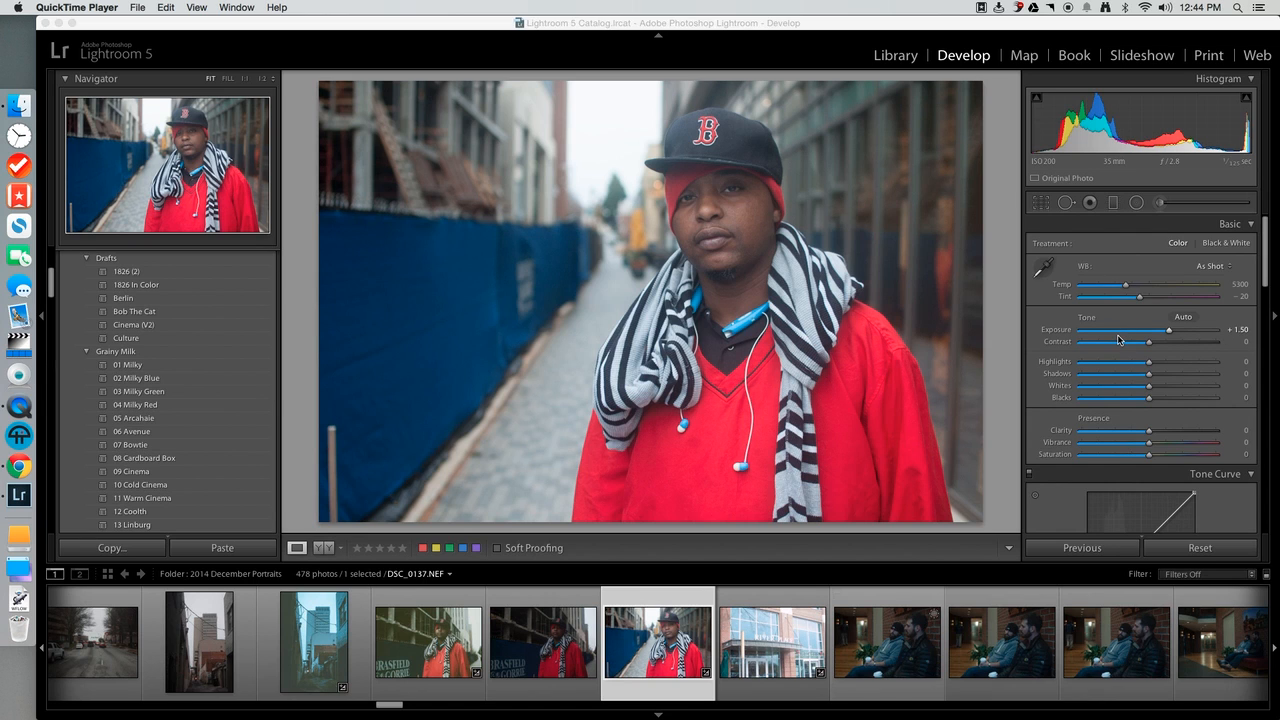
left_click(1268, 255)
scroll(1245, 250, "down", 3)
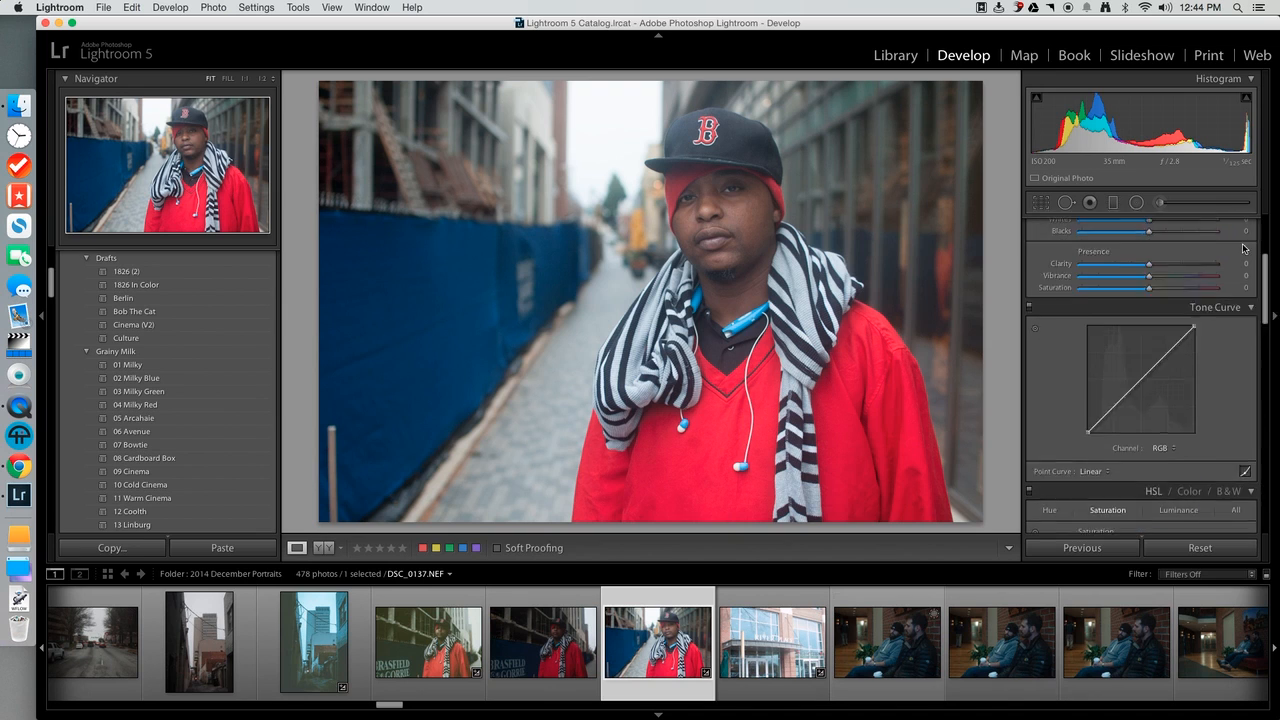
scroll(1246, 230, "up", 3)
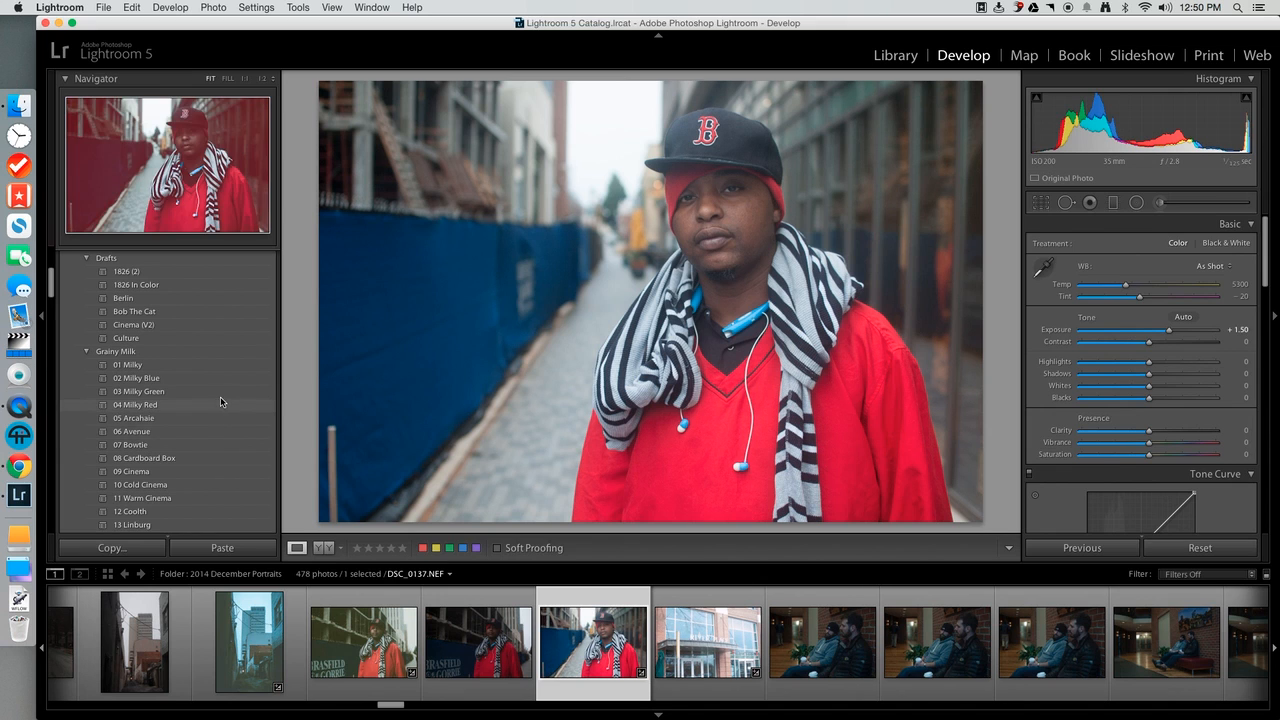
Apply the 03 Milky Green preset to the portrait and set Exposure to +1.70.
left_click(157, 396)
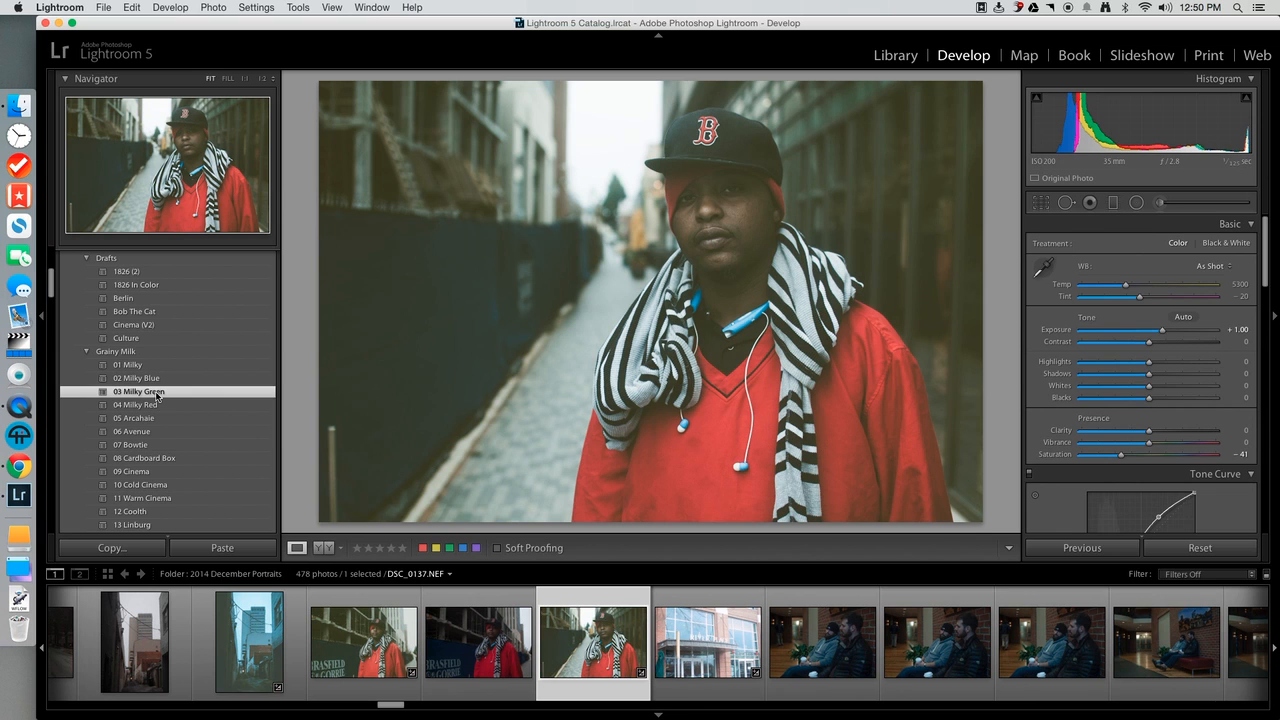
left_click_drag(1162, 330, 1170, 335)
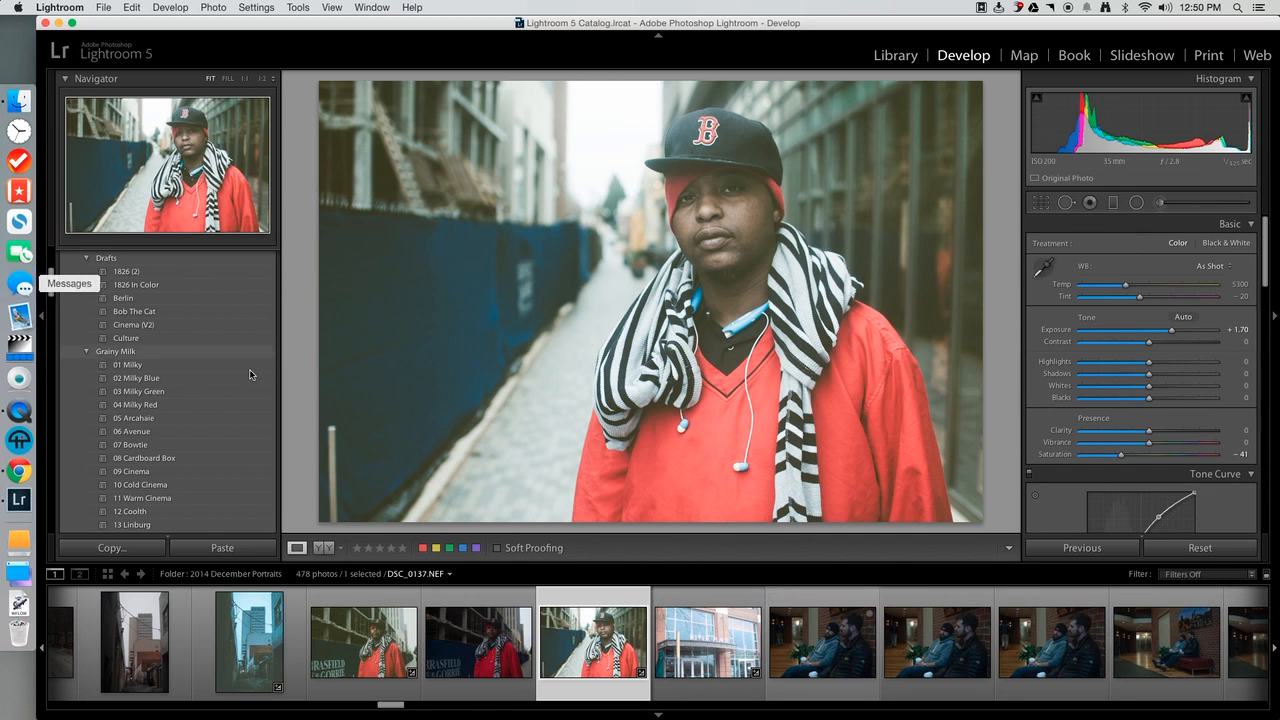
Apply the Greenville user preset to the portrait and set Exposure to +1.55.
scroll(212, 409, "down", 3)
scroll(212, 409, "down", 3)
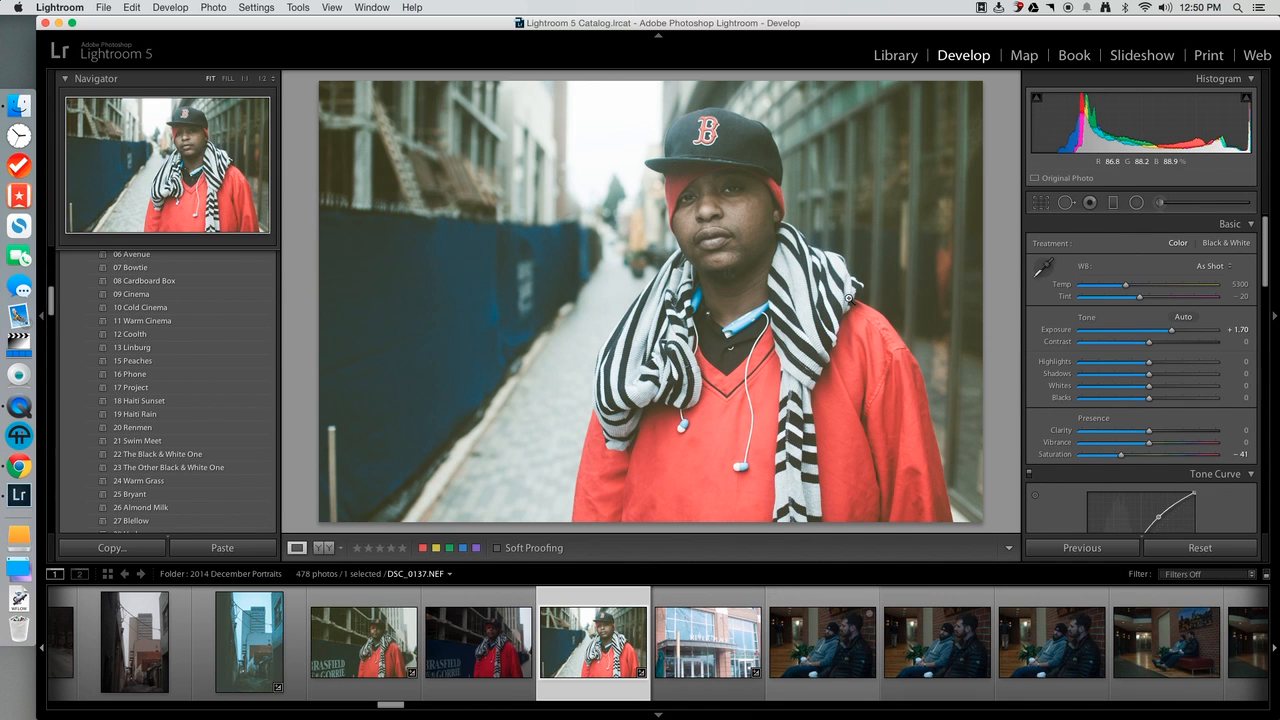
scroll(190, 418, "down", 10)
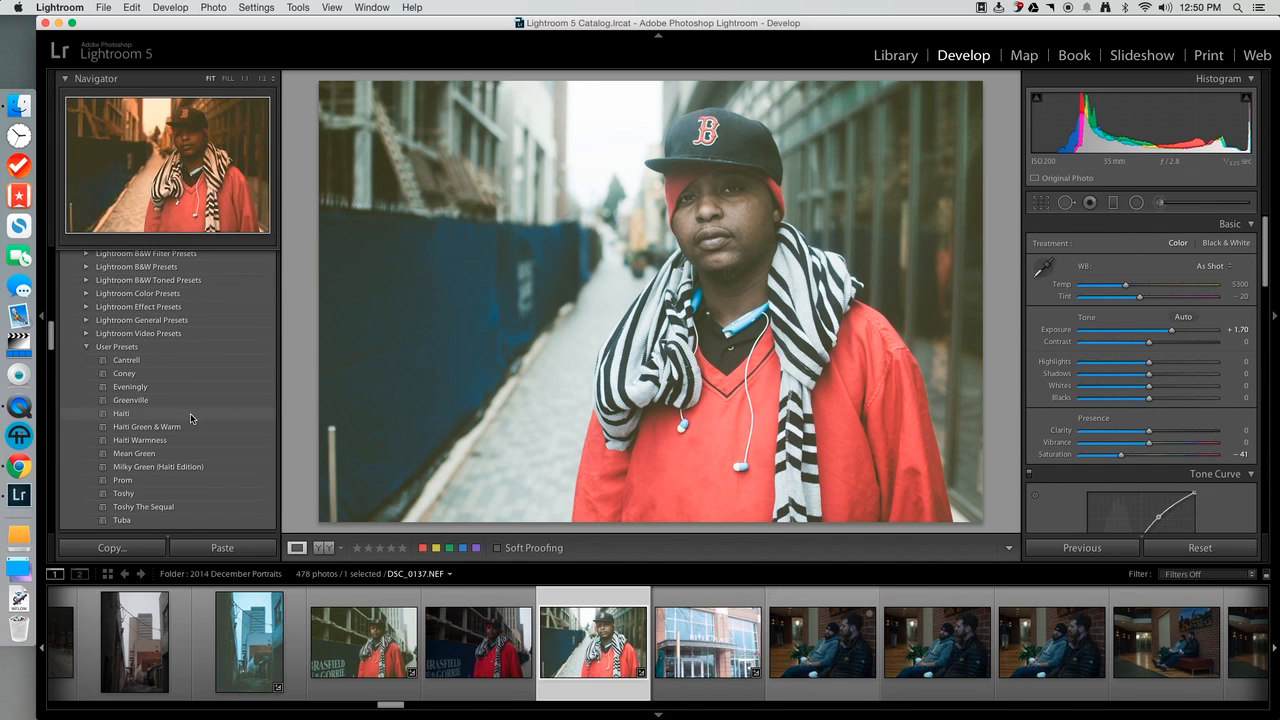
left_click(167, 397)
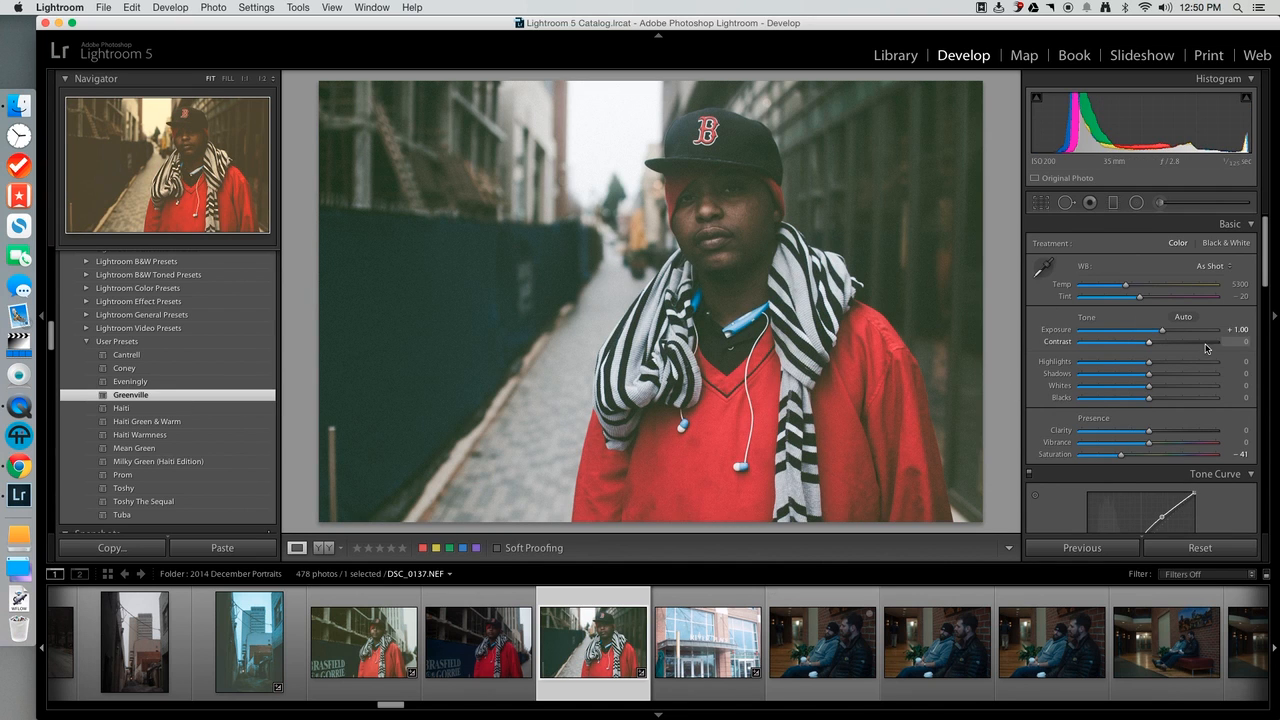
left_click_drag(1169, 331, 1174, 334)
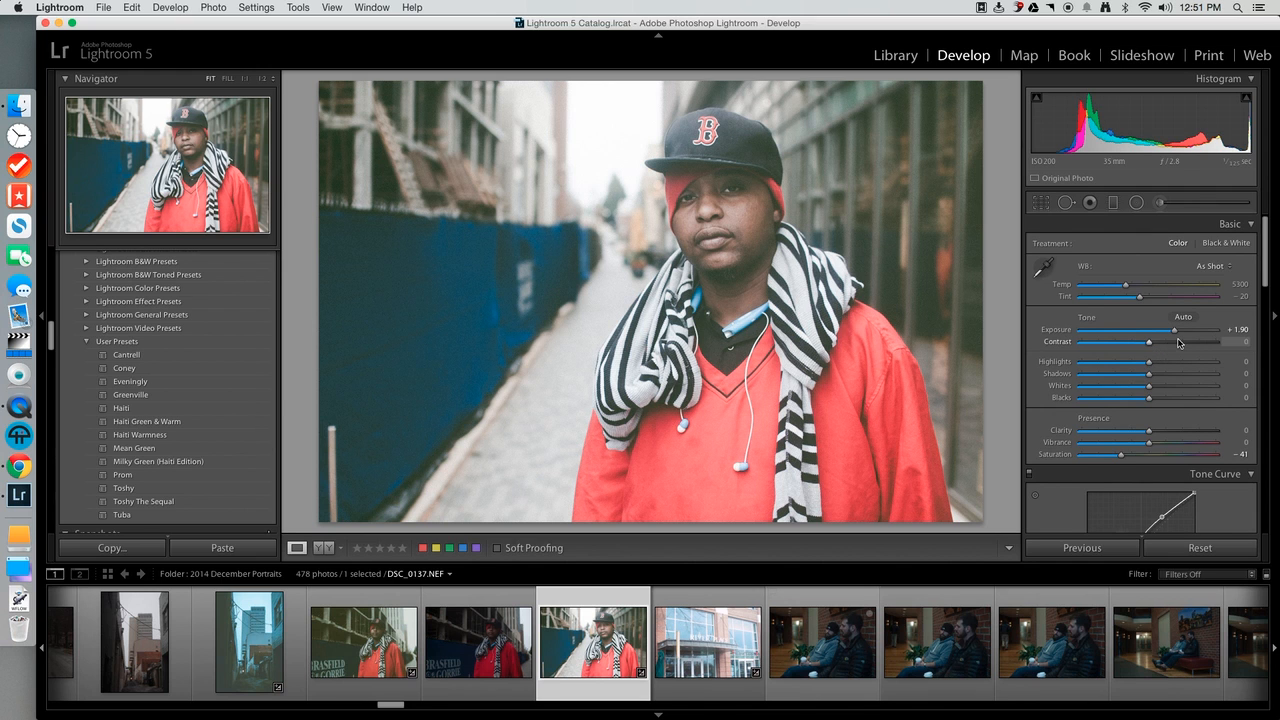
left_click_drag(1176, 333, 1173, 334)
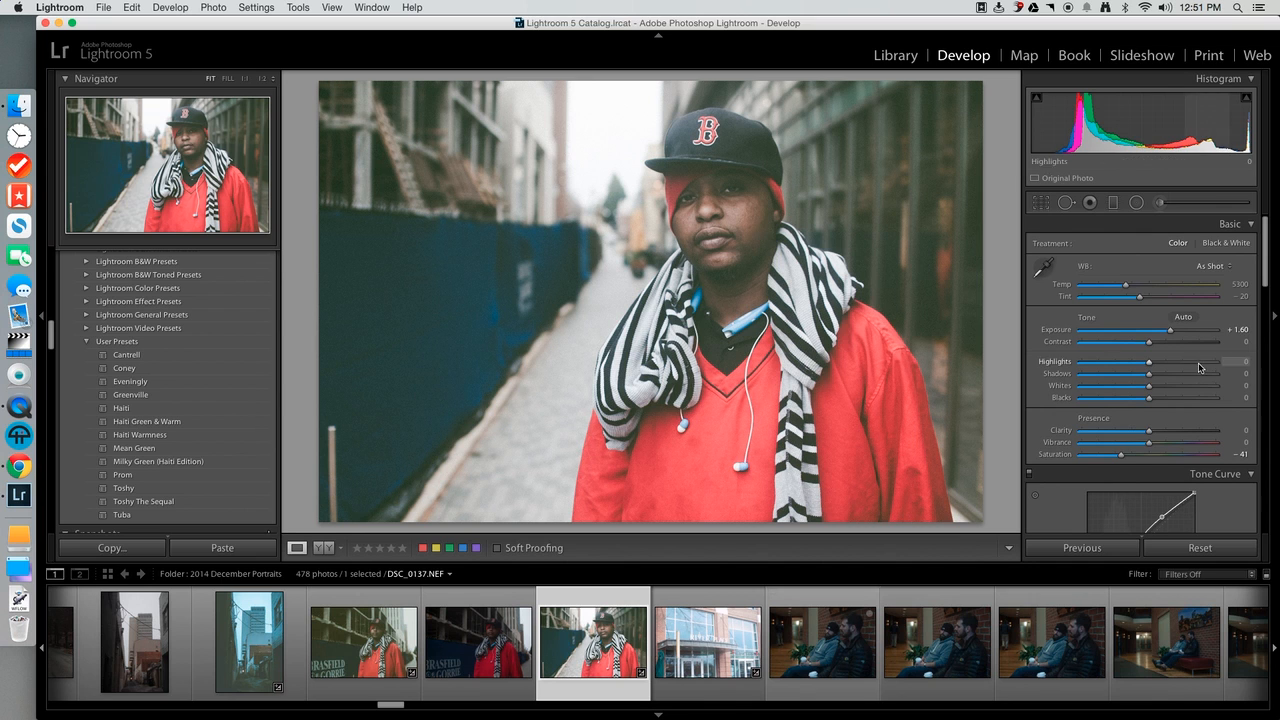
left_click_drag(1172, 333, 1171, 333)
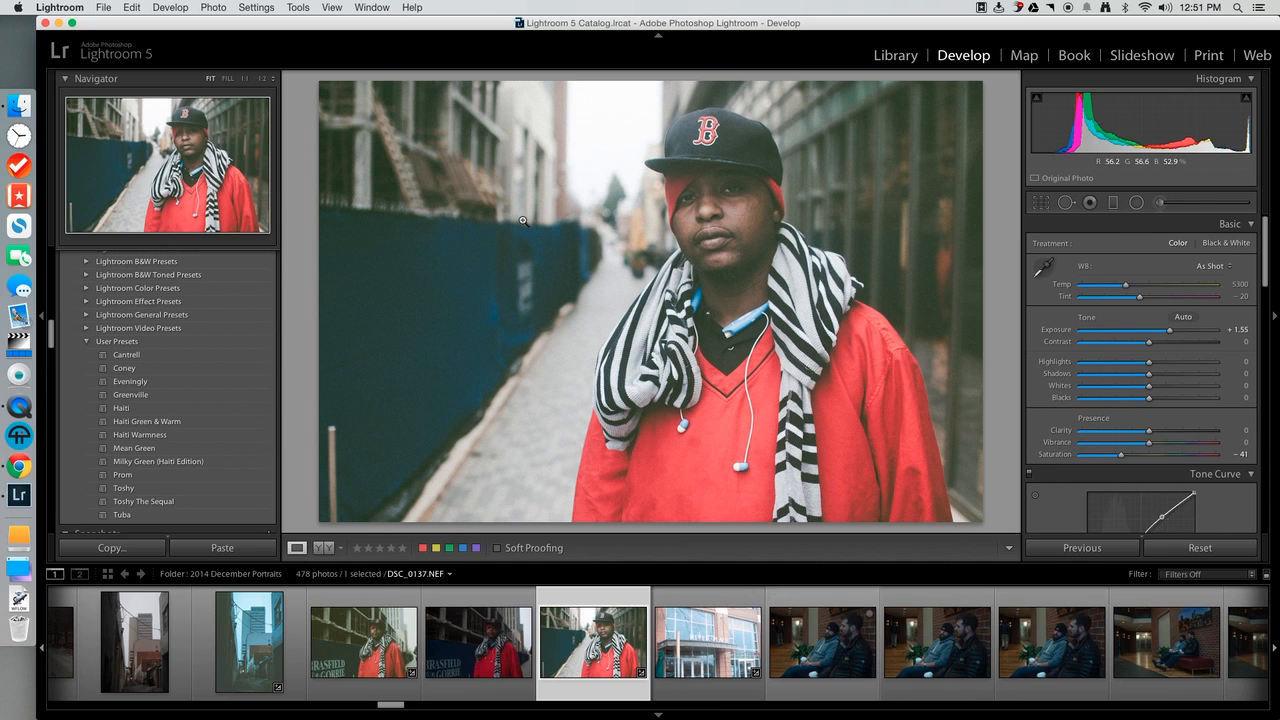
Balance the portrait's tones with Exposure at +1.35, Shadows at +22 and Blacks at +47.
left_click(1165, 399)
left_click_drag(1165, 399, 1173, 399)
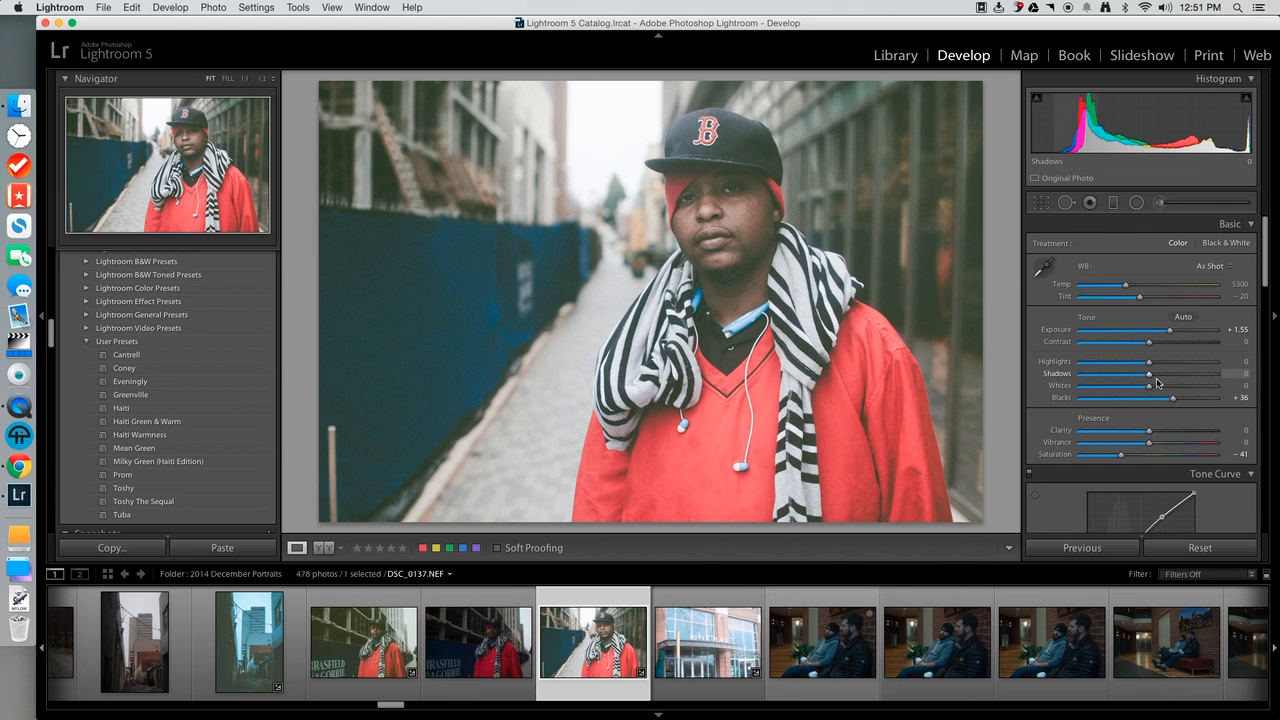
left_click_drag(1149, 374, 1154, 376)
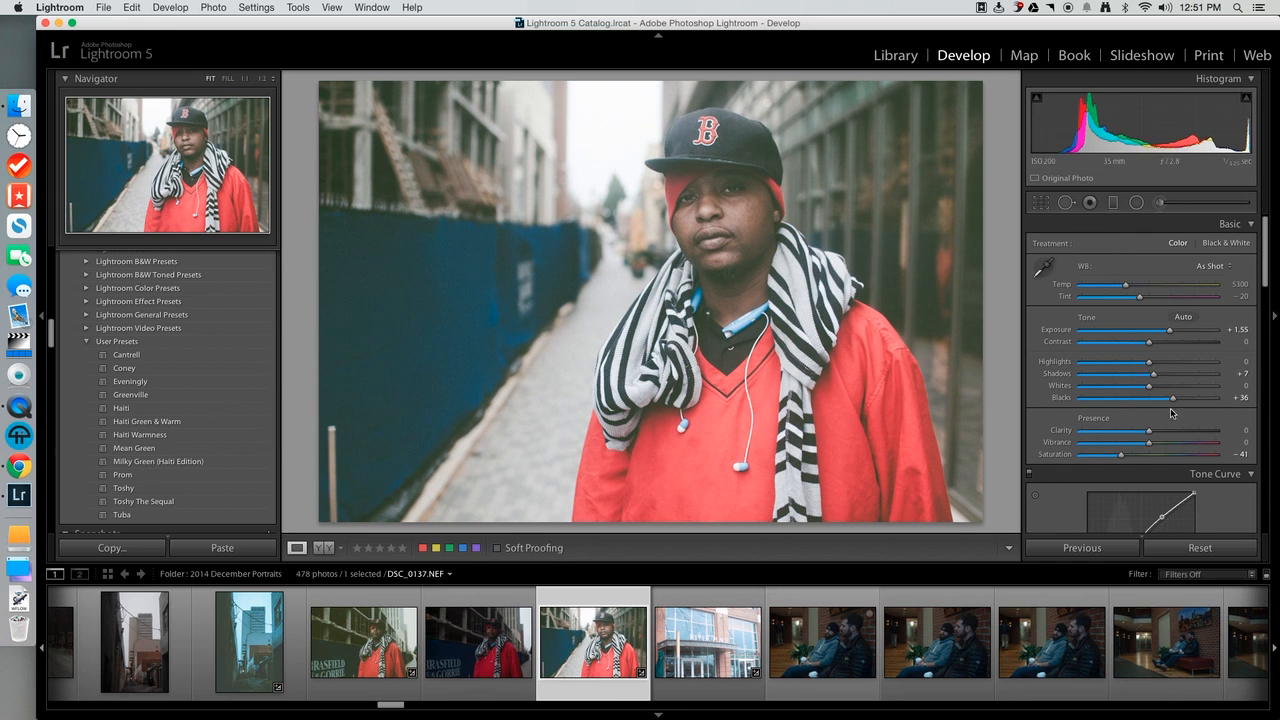
left_click_drag(1172, 334, 1170, 335)
left_click_drag(1173, 398, 1160, 376)
left_click(1164, 376)
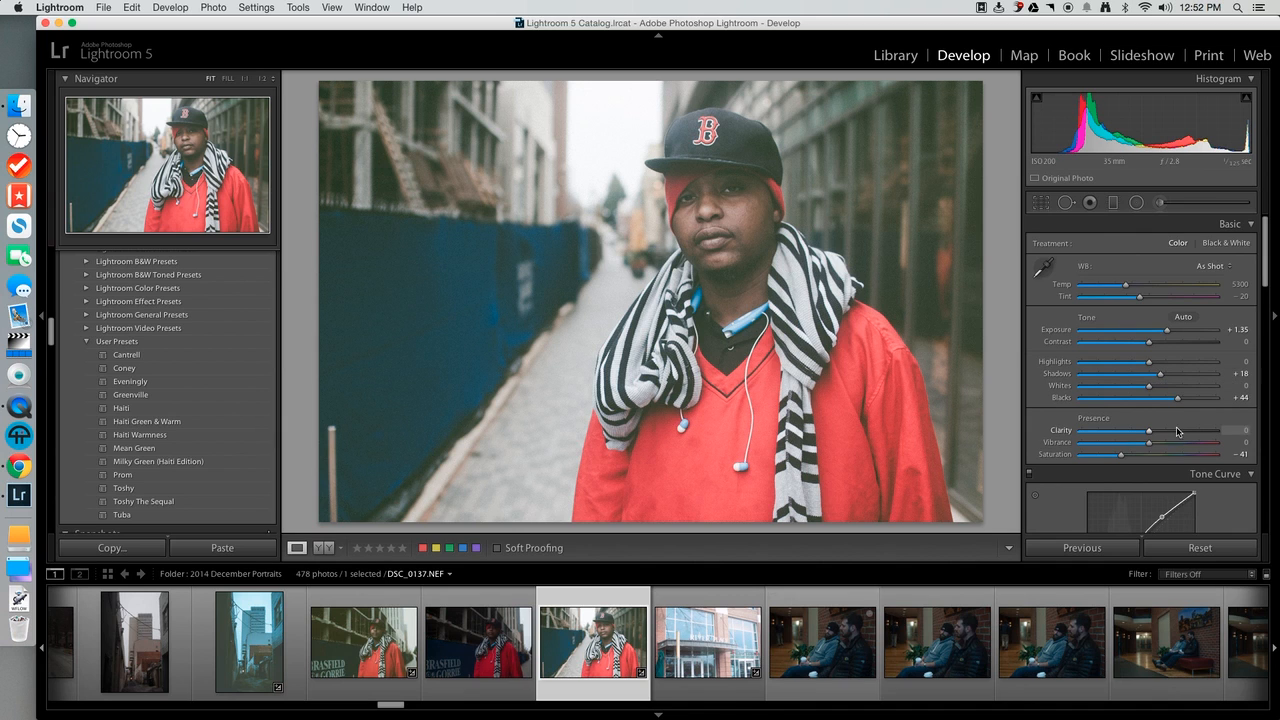
left_click_drag(1180, 400, 1182, 399)
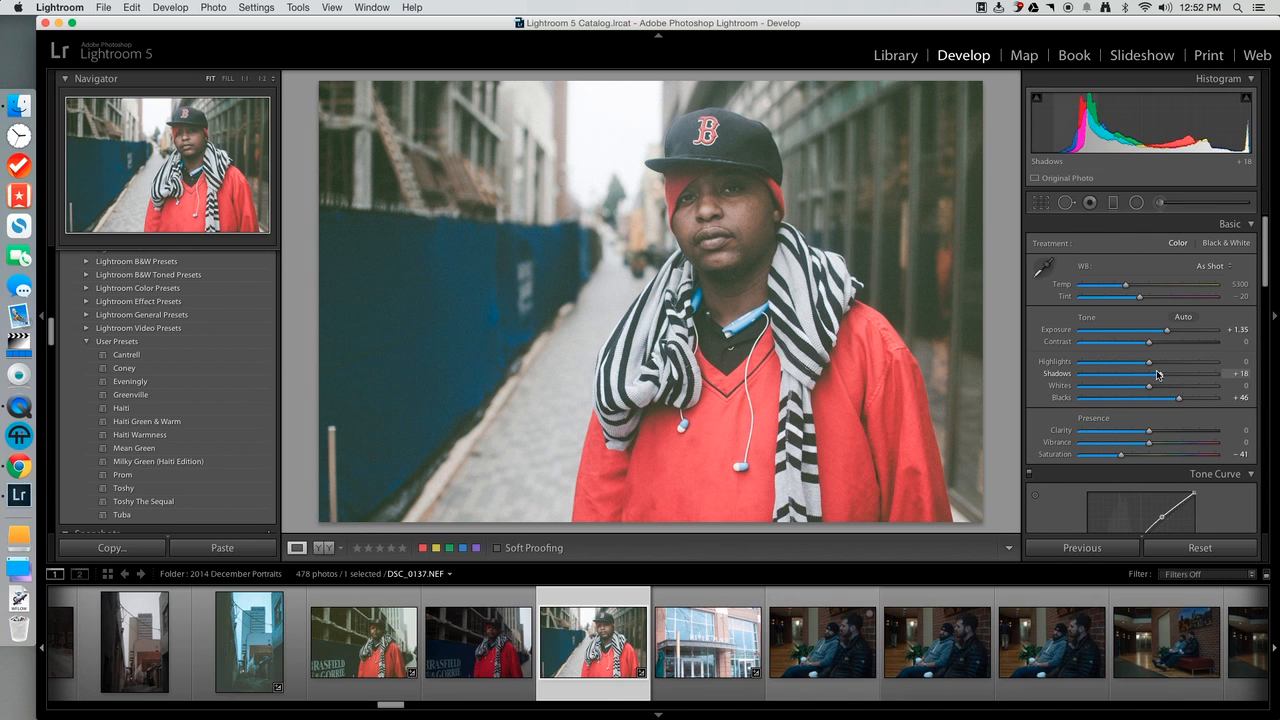
left_click_drag(1160, 376, 1163, 378)
left_click_drag(1163, 377, 1180, 401)
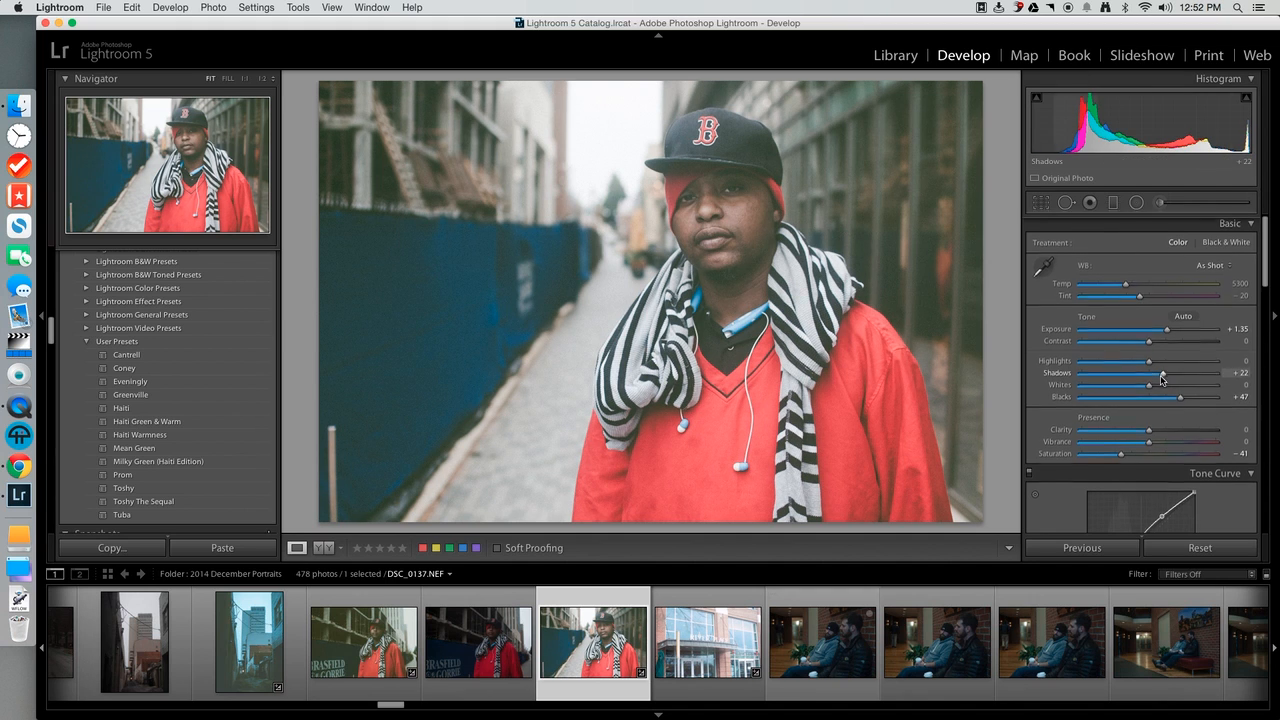
Try shifting the portrait's Saturation and return it to −41.
scroll(1160, 385, "down", 2)
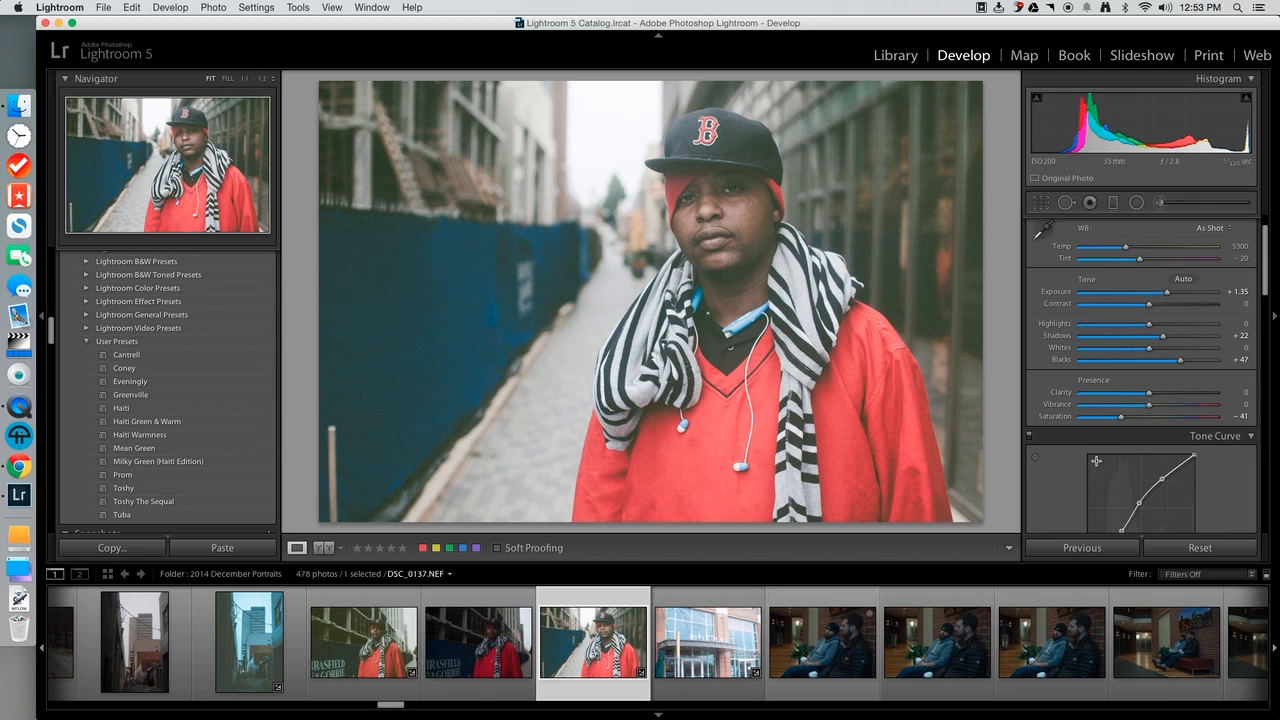
left_click(1125, 418)
left_click_drag(1125, 418, 1121, 419)
mouse_move(1122, 420)
left_mouse_down()
mouse_move(1150, 419)
mouse_move(1122, 419)
left_mouse_up()
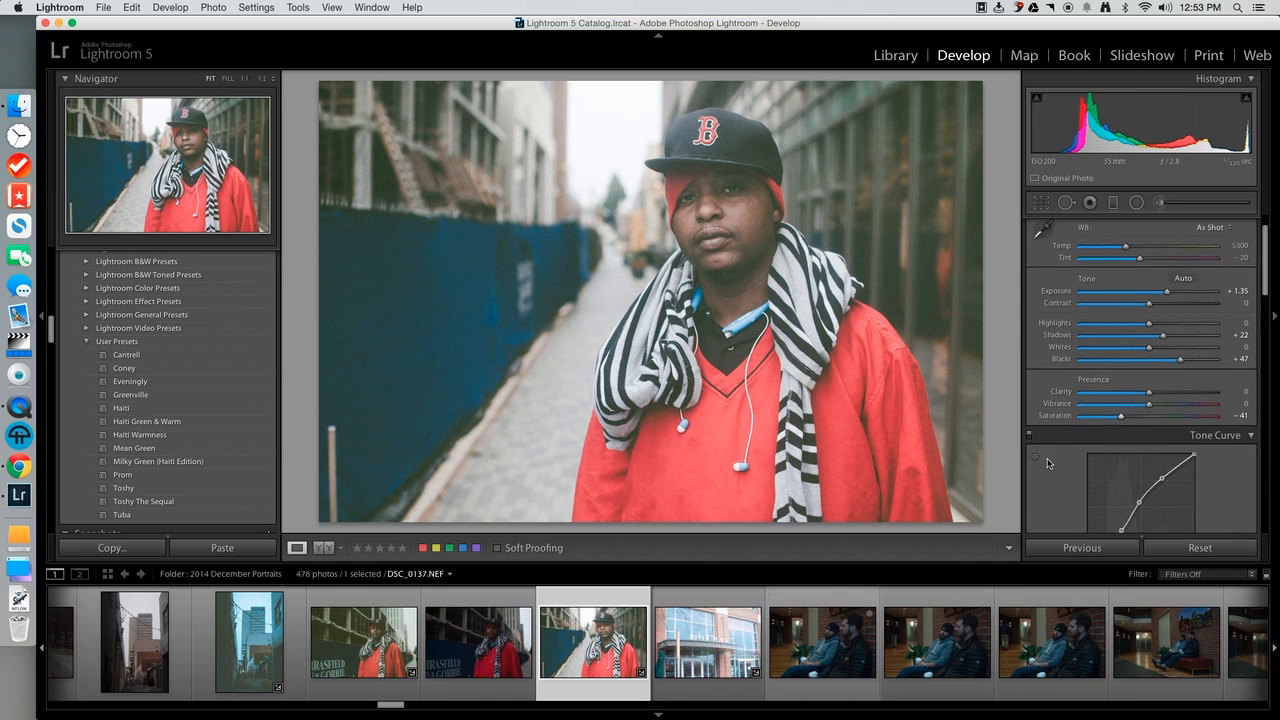
Lower the white endpoint of the RGB tone curve slightly to fade the brightest tones.
scroll(1047, 463, "down", 5)
scroll(1048, 463, "down", 1)
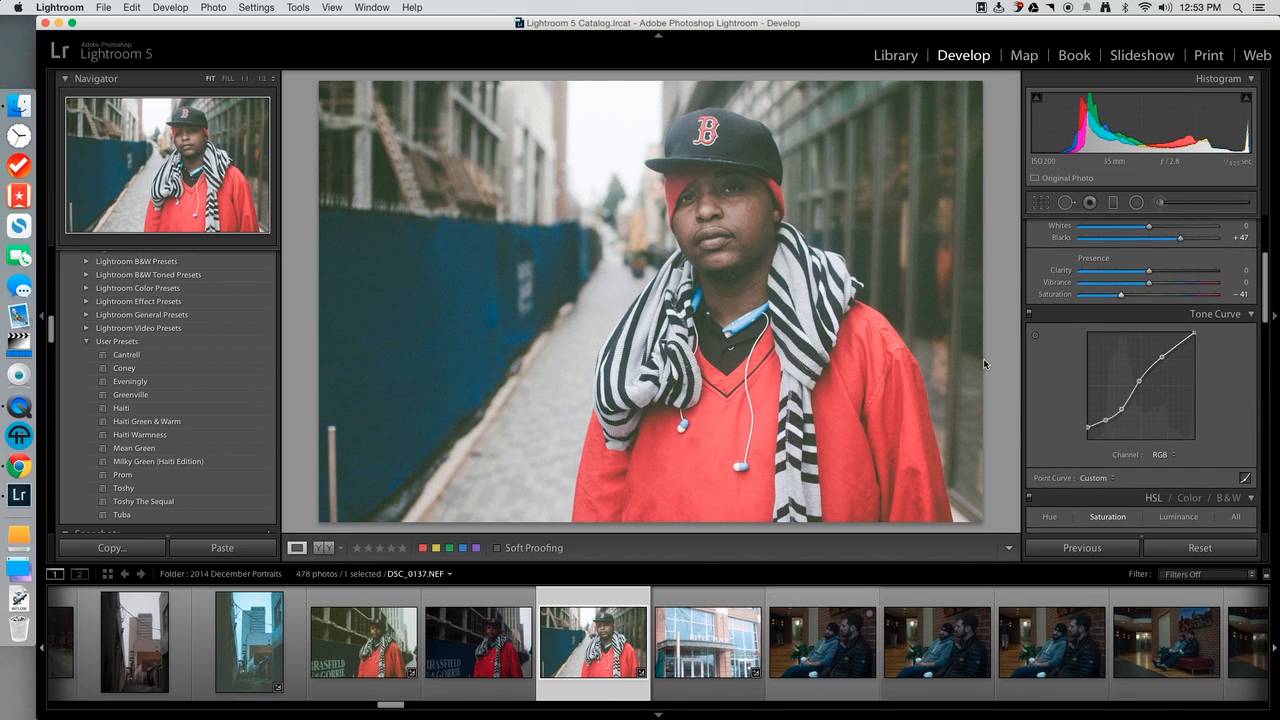
left_click_drag(1264, 301, 1266, 308)
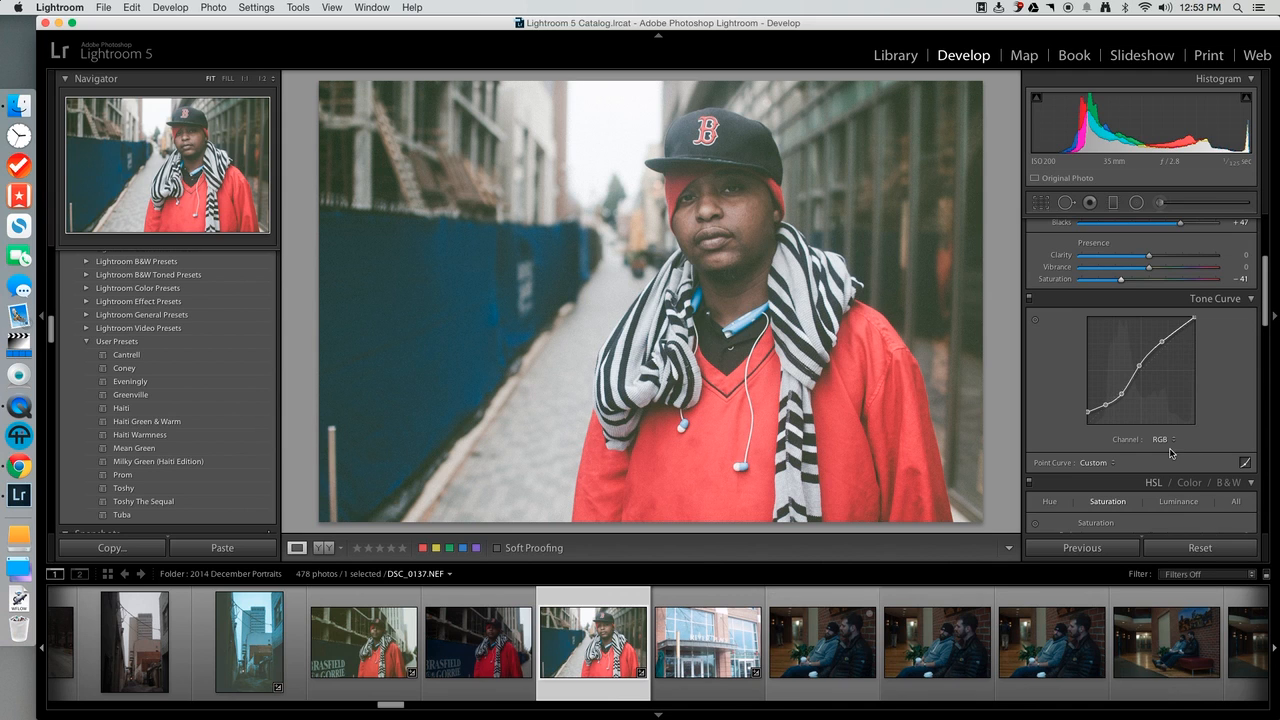
left_click(1165, 446)
left_click(1165, 443)
left_click_drag(1195, 319, 1194, 327)
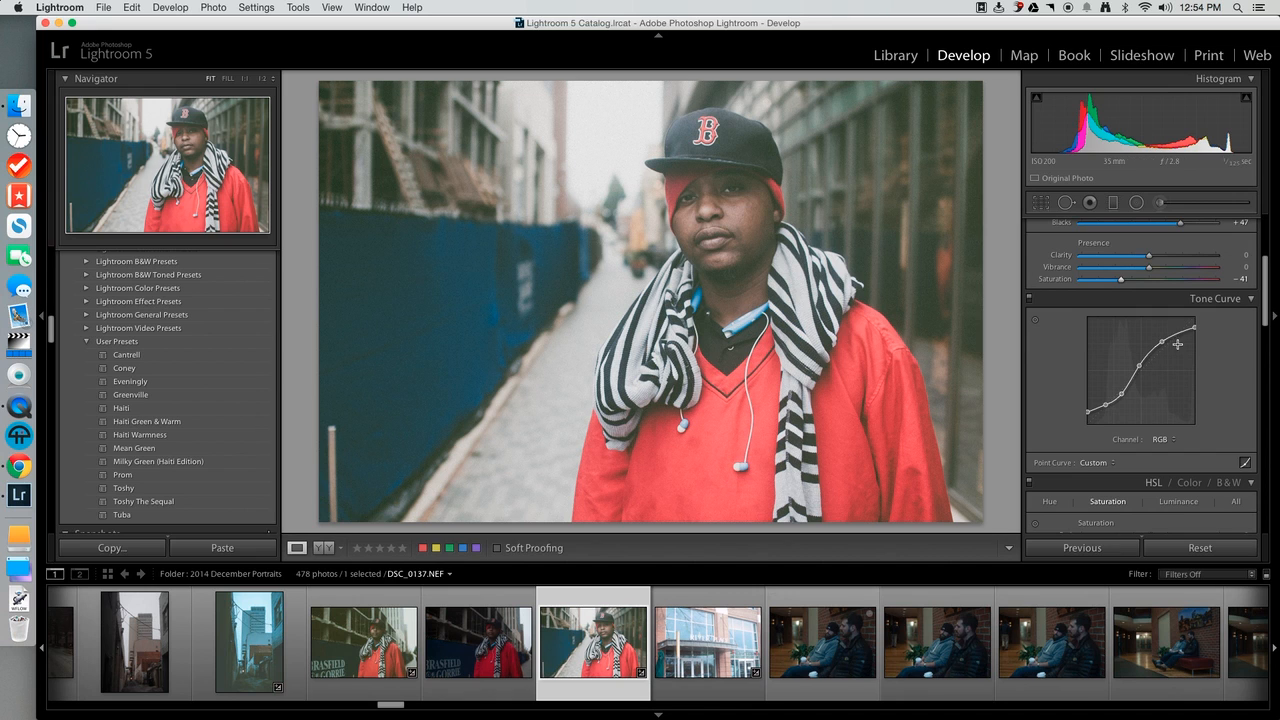
left_click_drag(1162, 342, 1162, 343)
Try lowering the green channel's black point to the base of the tone curve, and undo it.
left_click(1160, 439)
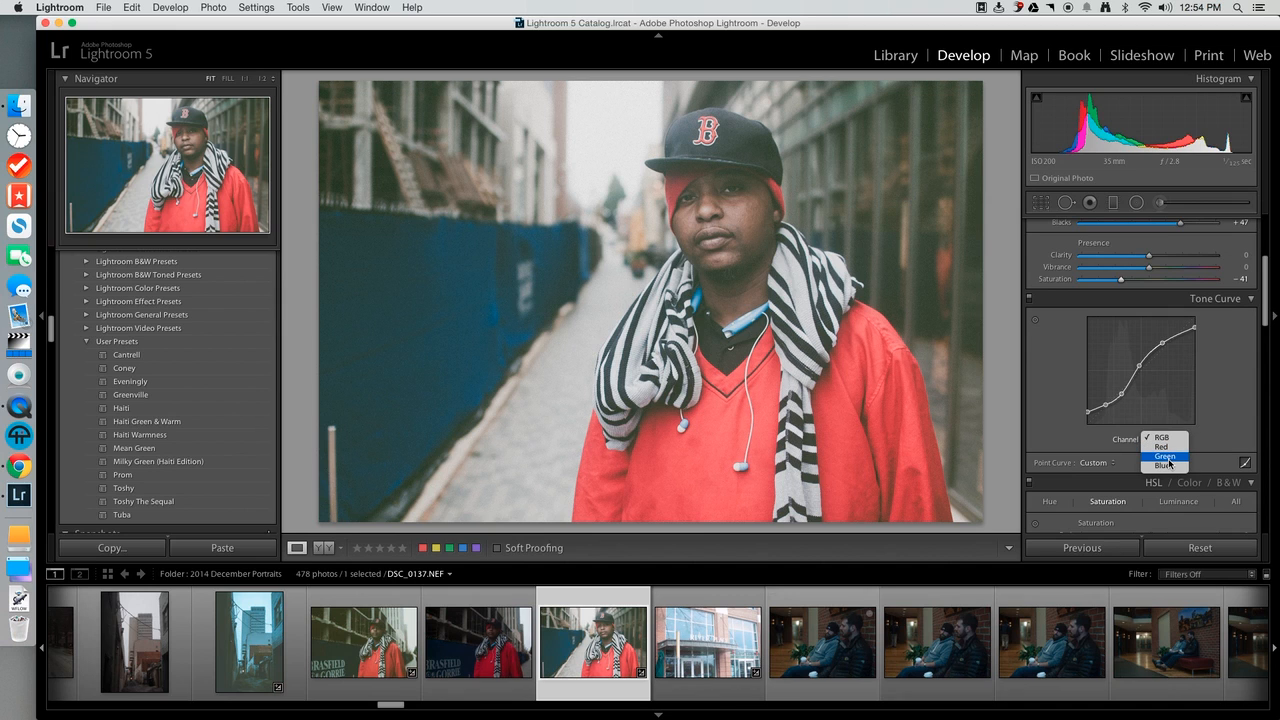
left_click(1168, 459)
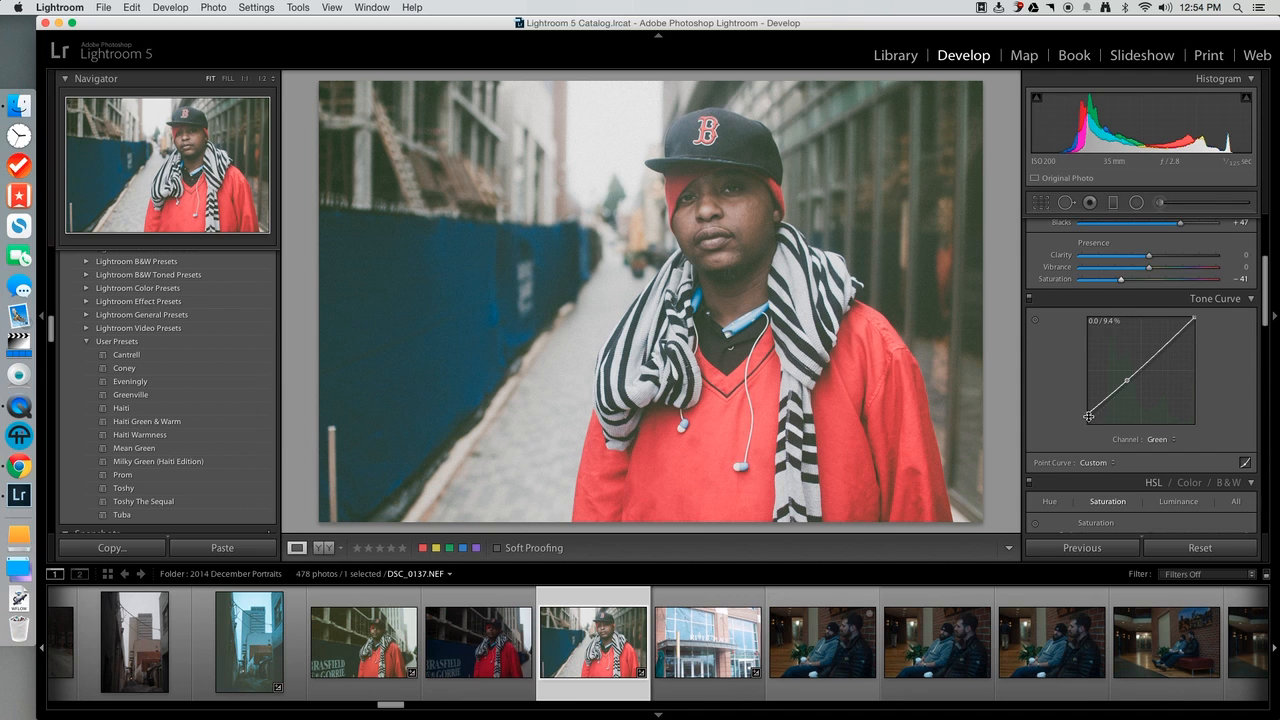
left_click_drag(1088, 413, 1088, 424)
key("x")
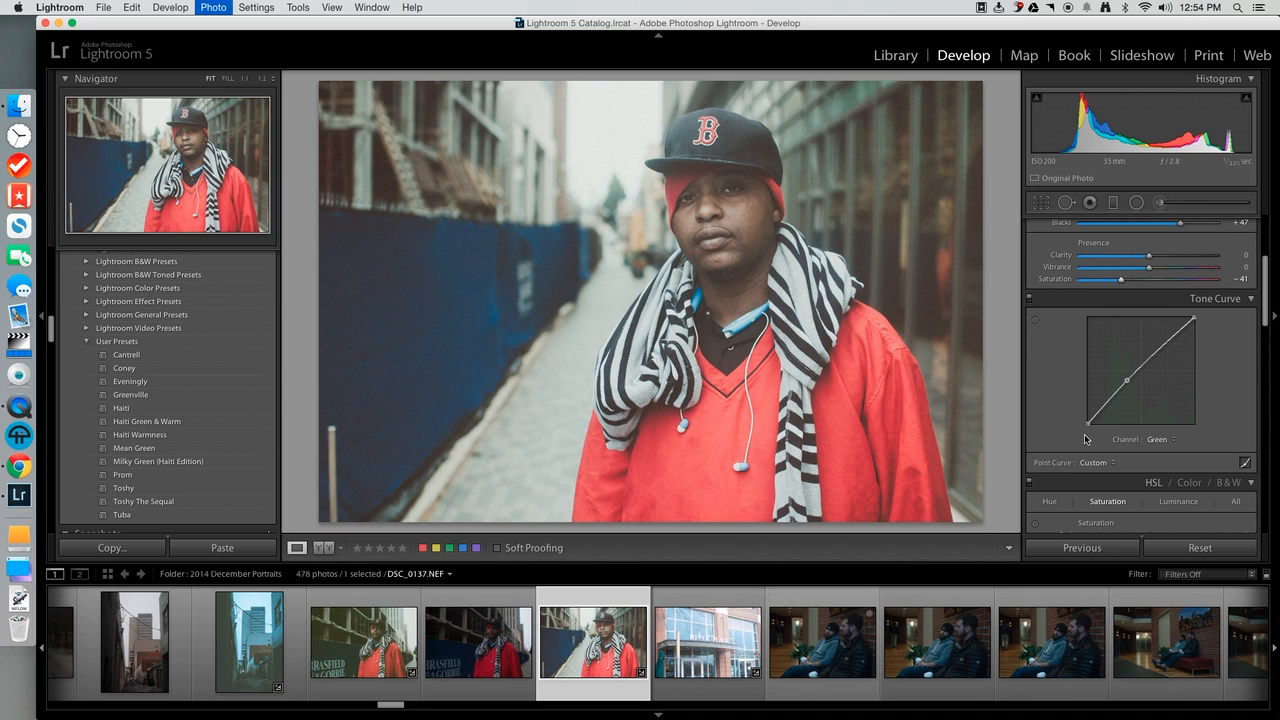
key("super+z")
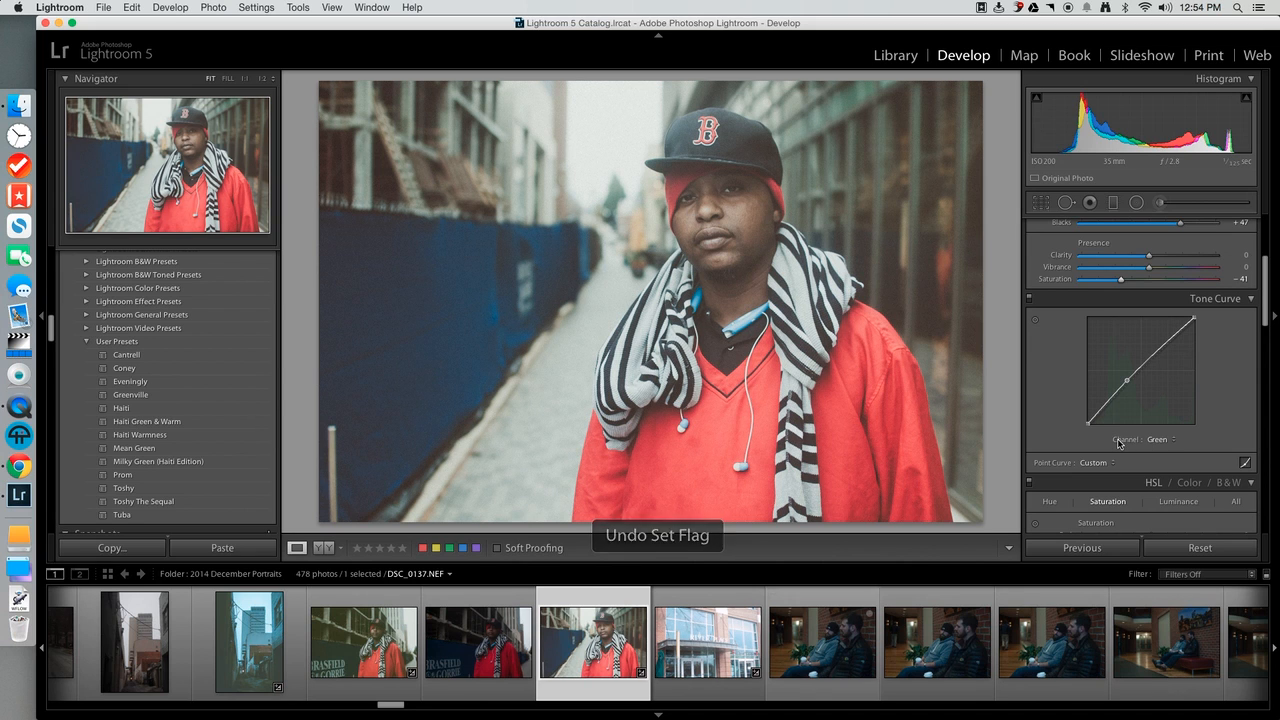
key("super+z")
Try moving the red channel's black point to the bottom corner of the tone curve, and undo it.
left_click(1157, 440)
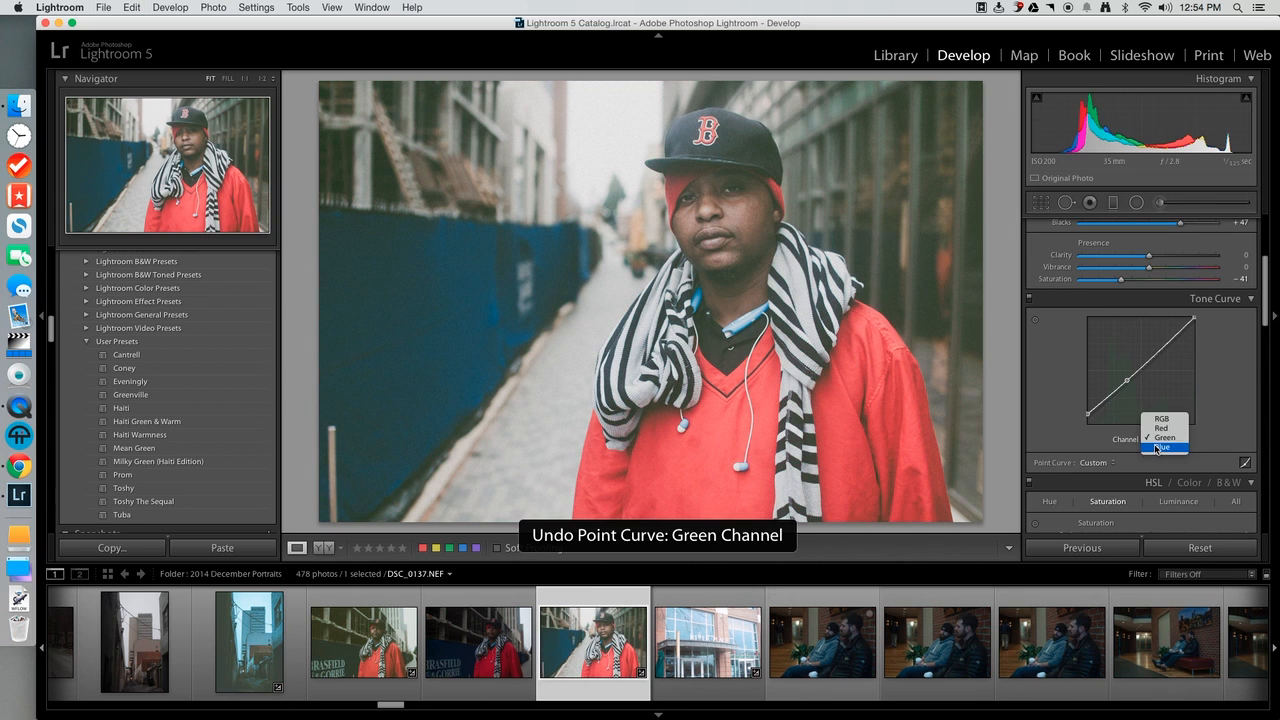
left_click(1152, 430)
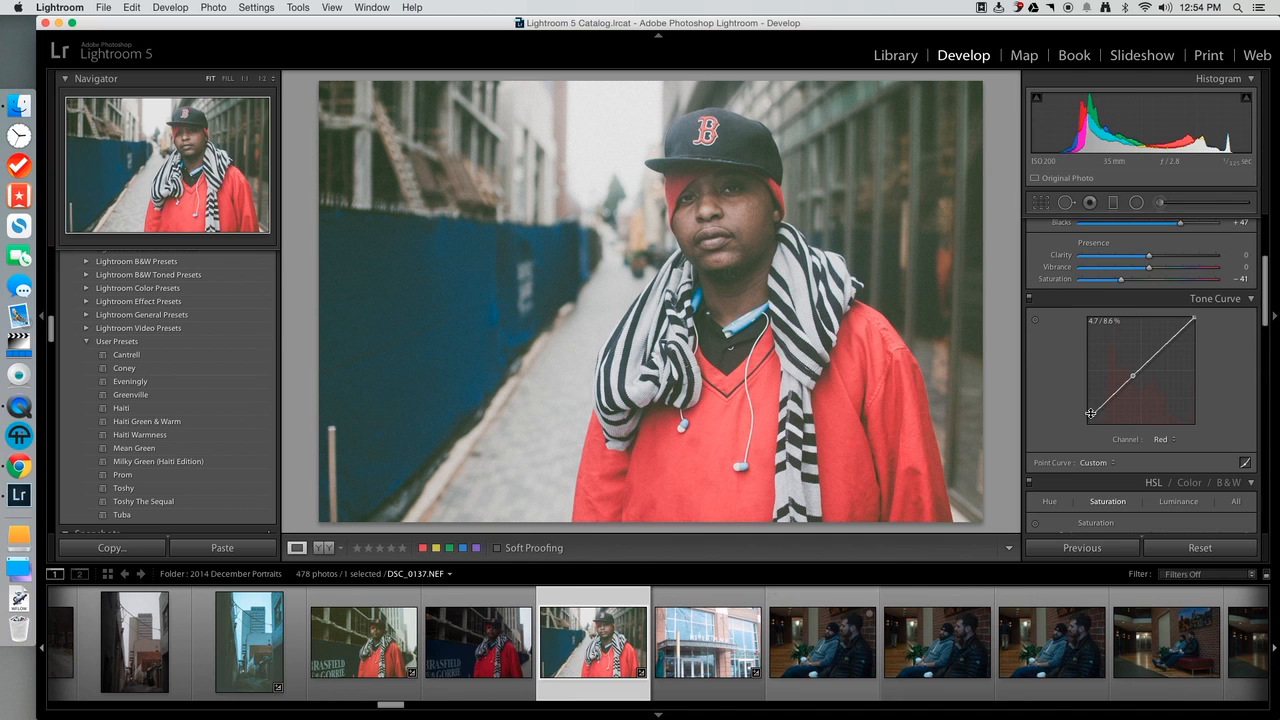
left_click_drag(1092, 414, 1078, 441)
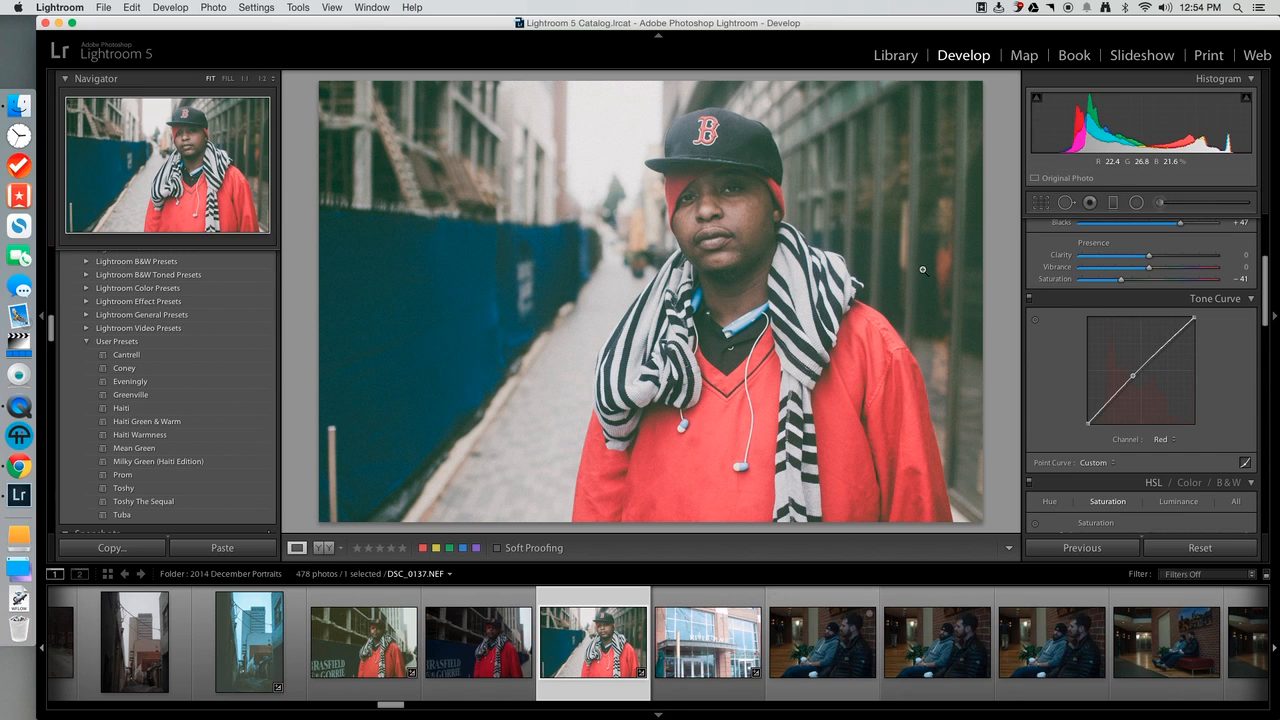
key("super+z")
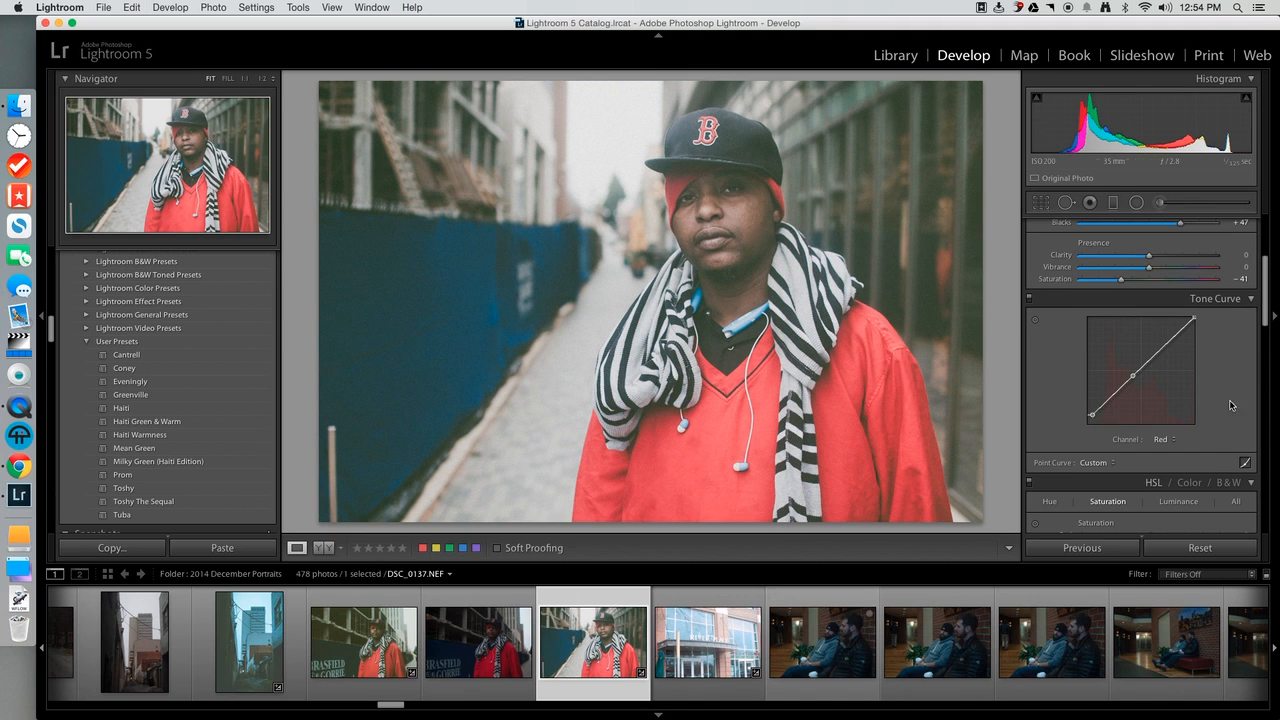
Try lowering the green channel's white endpoint slightly on the tone curve, and undo it.
left_click(1162, 440)
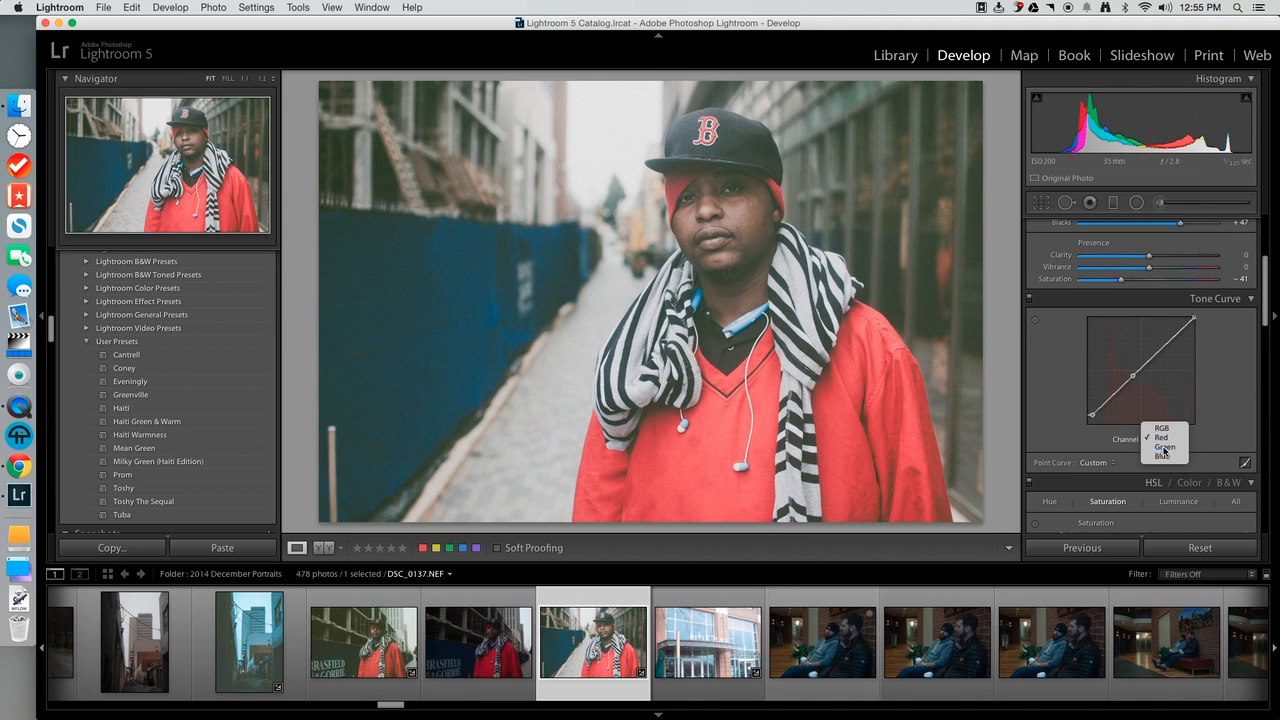
left_click(1165, 452)
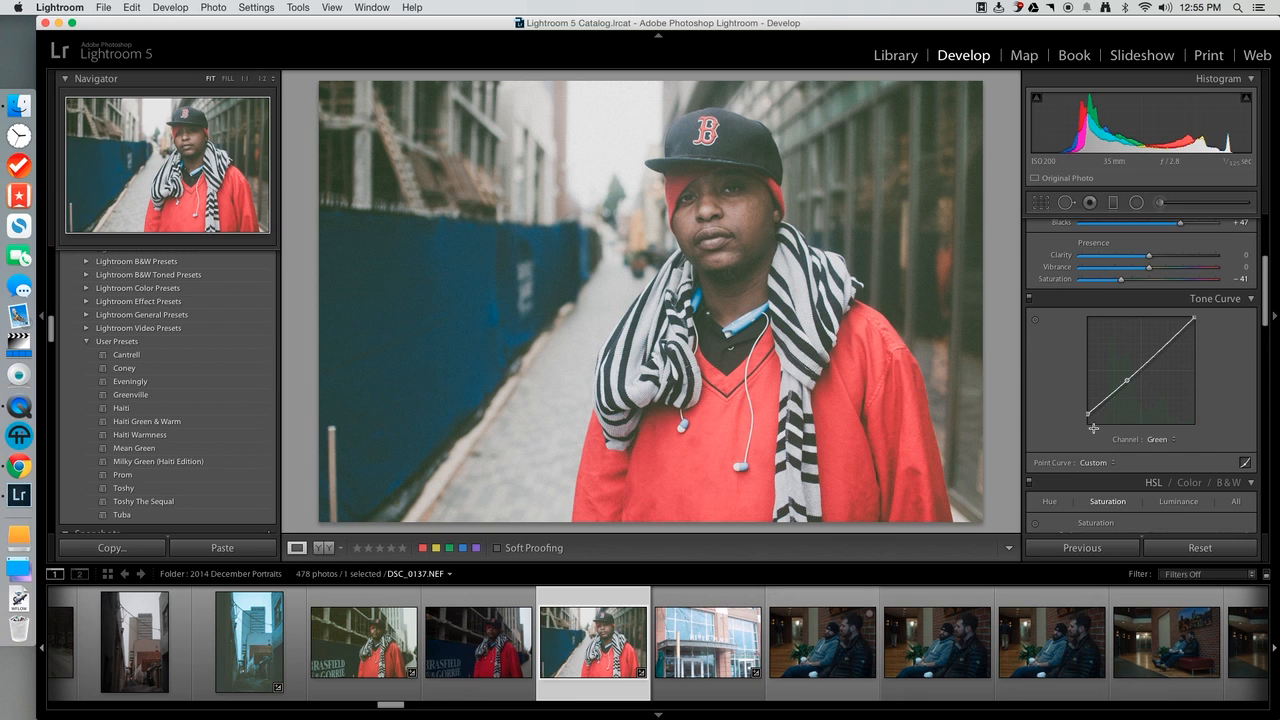
mouse_move(1087, 416)
left_click_drag(1195, 320, 1195, 325)
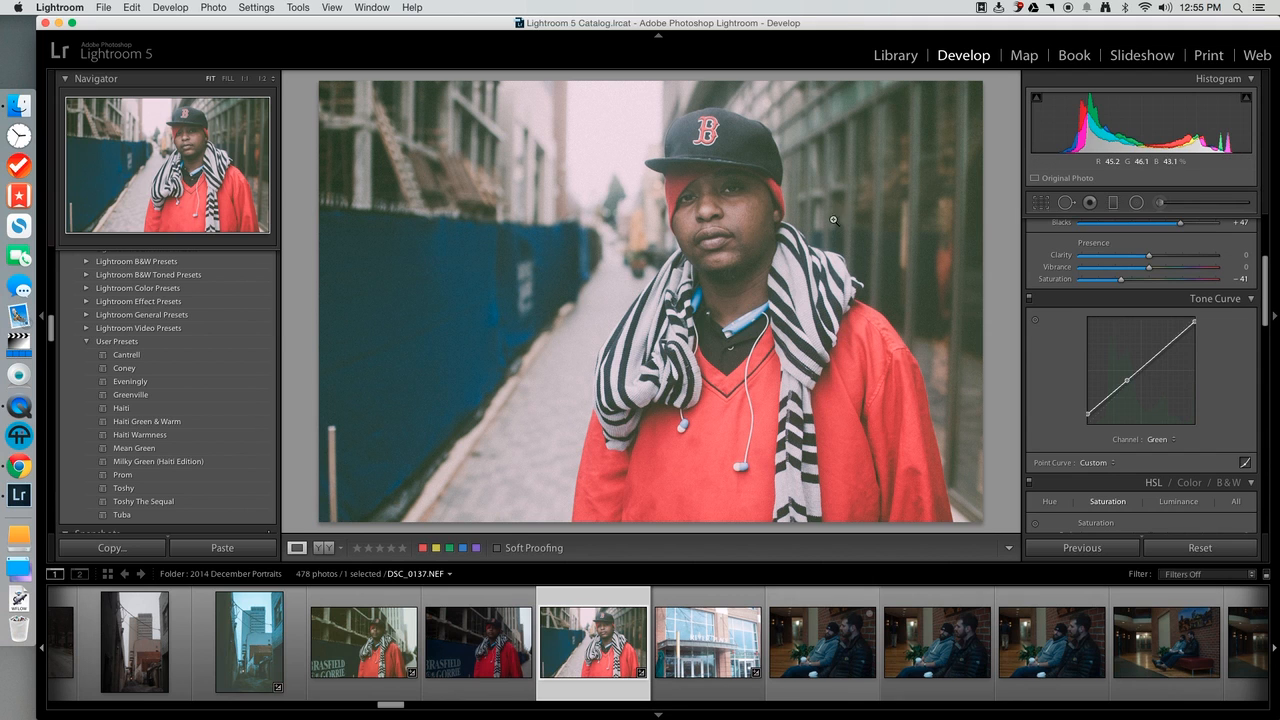
key("super+z")
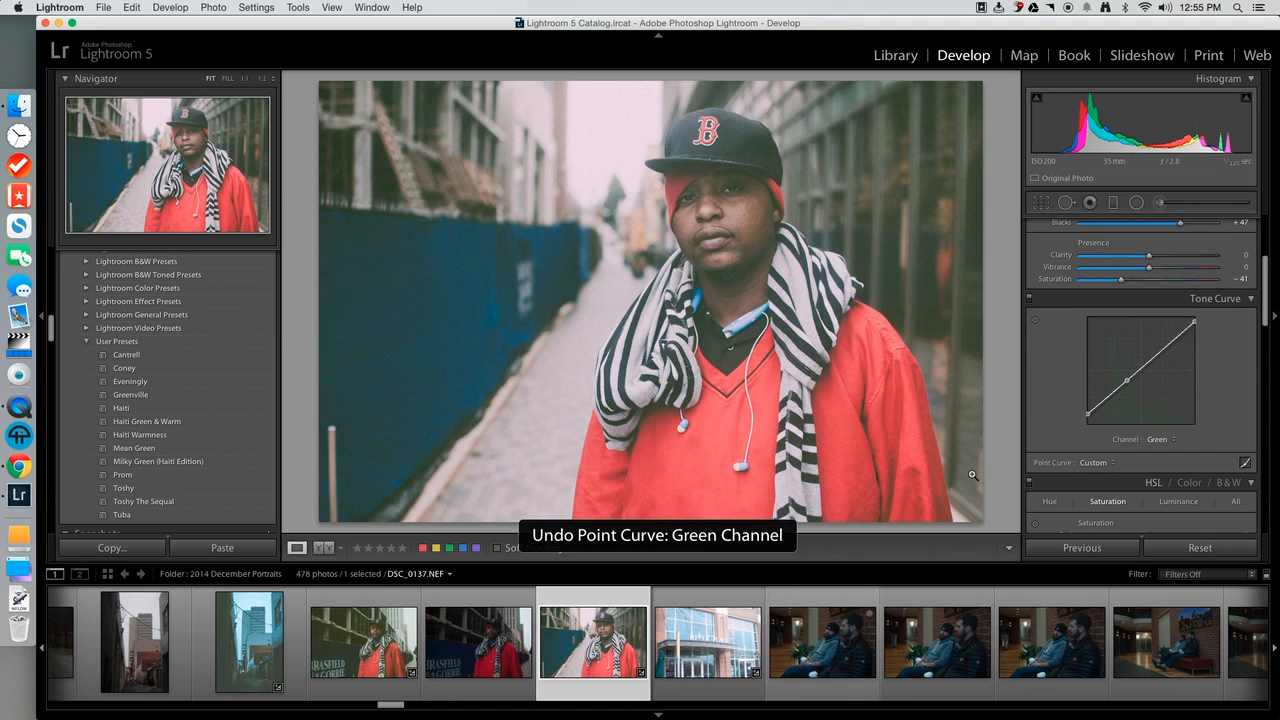
View the blue channel's tone curve and return to the green channel's curve.
left_click(1156, 440)
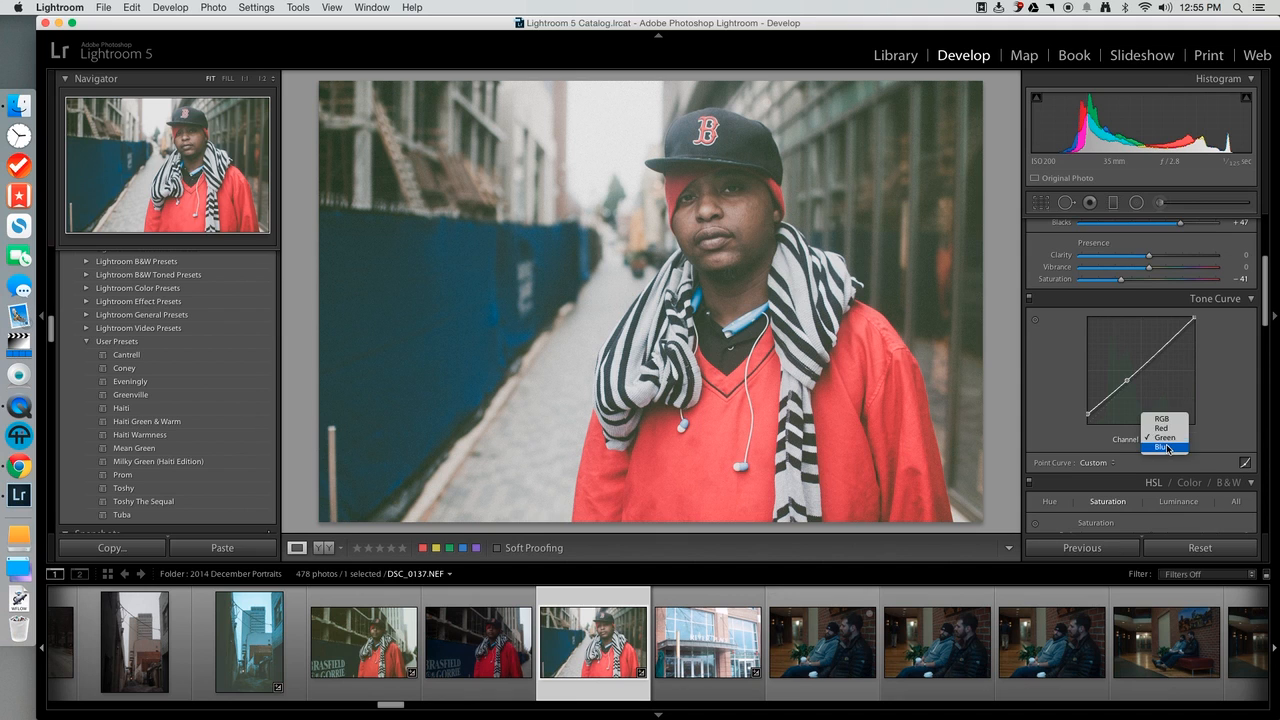
left_click(1164, 447)
left_click(1160, 441)
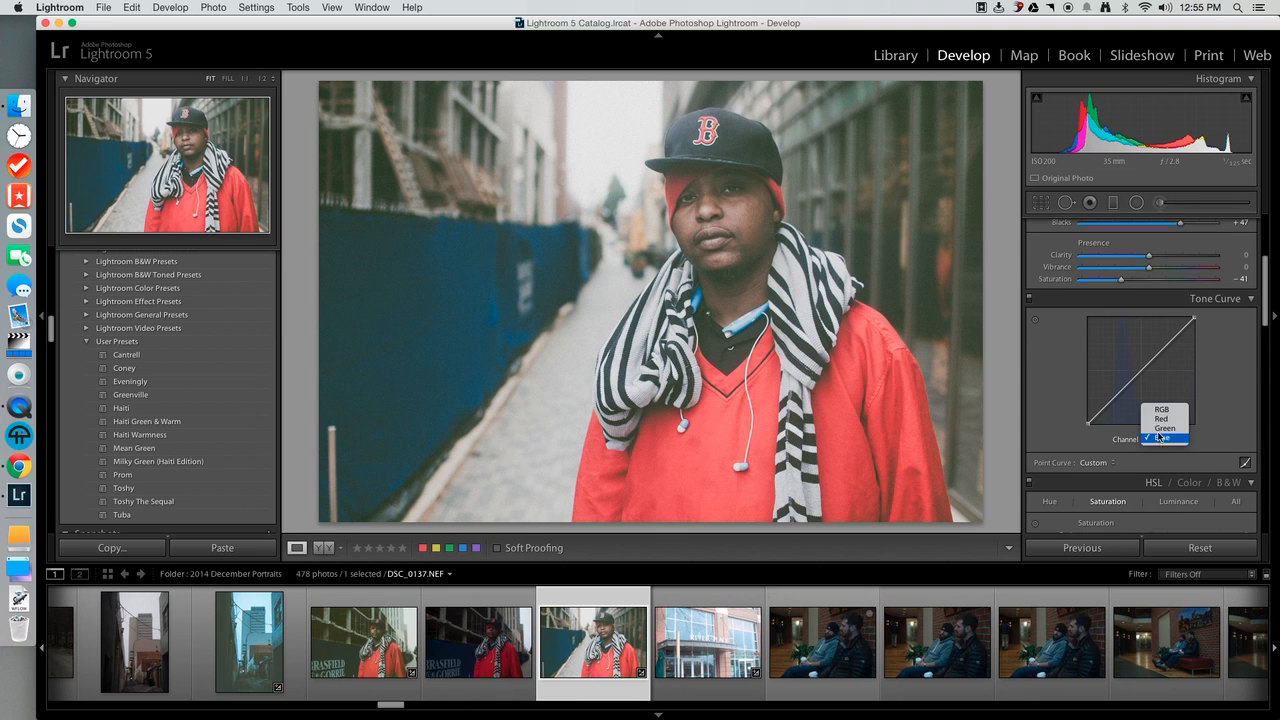
left_click(1160, 430)
scroll(1263, 289, "down", 1)
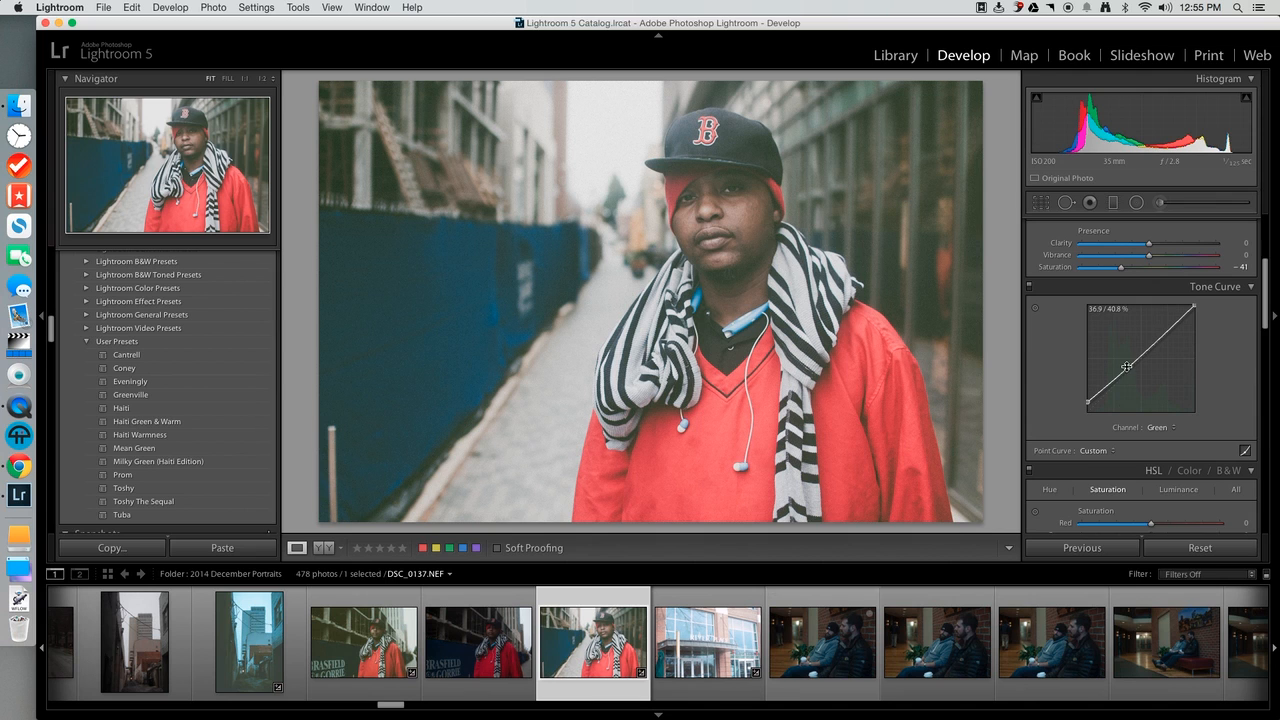
Try adjusting the midtone point of the green channel's tone curve, and undo it.
left_click_drag(1127, 369, 1126, 367)
key("super+z")
Examine the Split Toning, Detail, Lens Corrections and Effects settings, including the grain amount, size and roughness.
left_click_drag(1266, 280, 1278, 503)
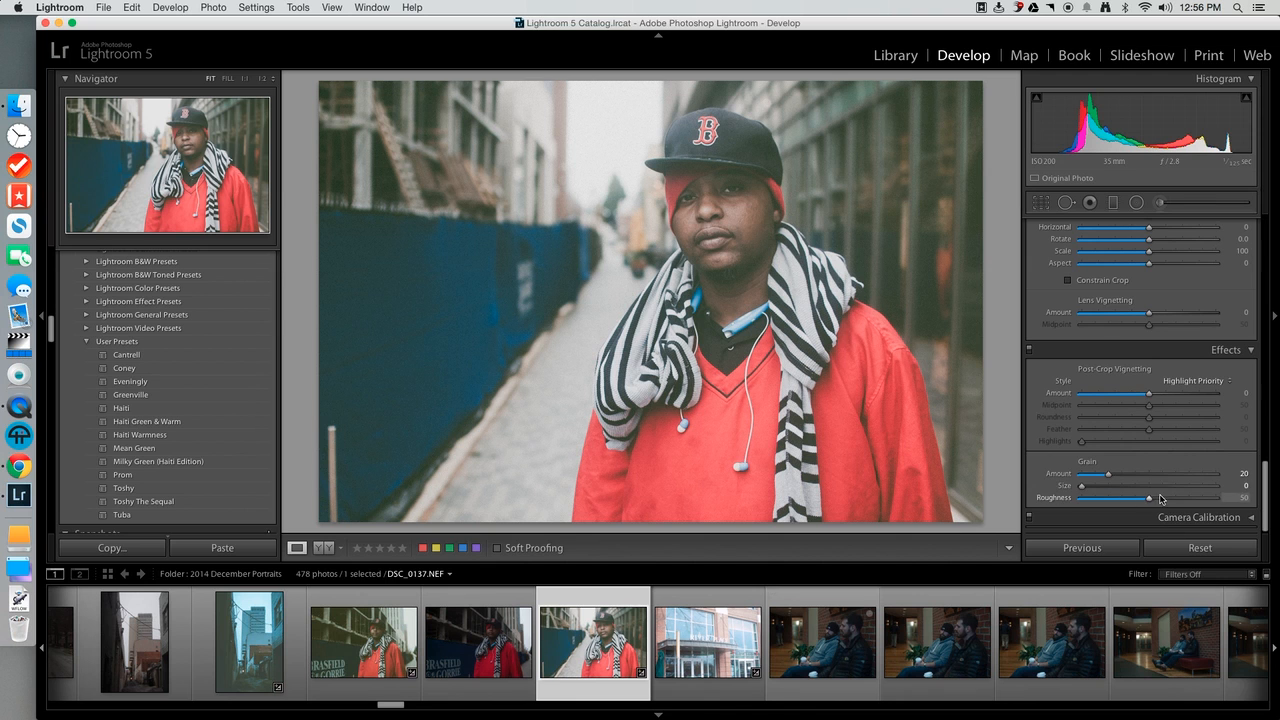
left_click_drag(1267, 492, 1253, 389)
scroll(1253, 389, "down", 5)
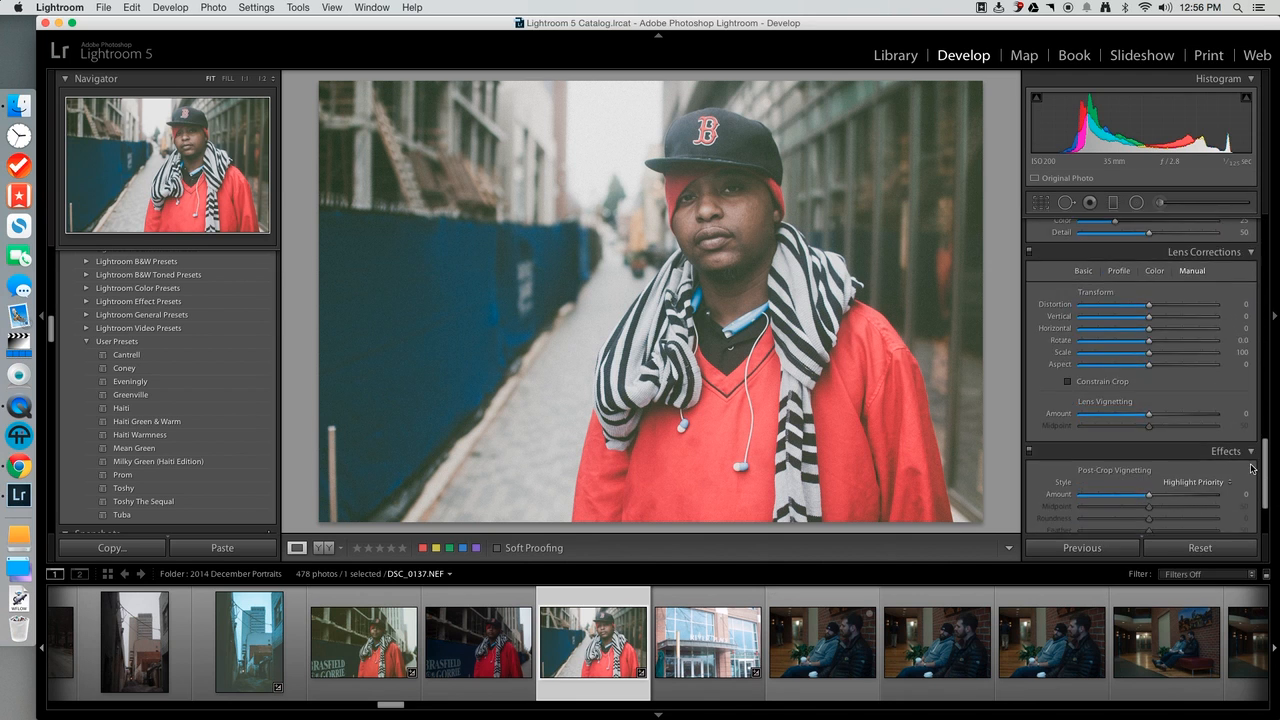
scroll(1248, 410, "up", 5)
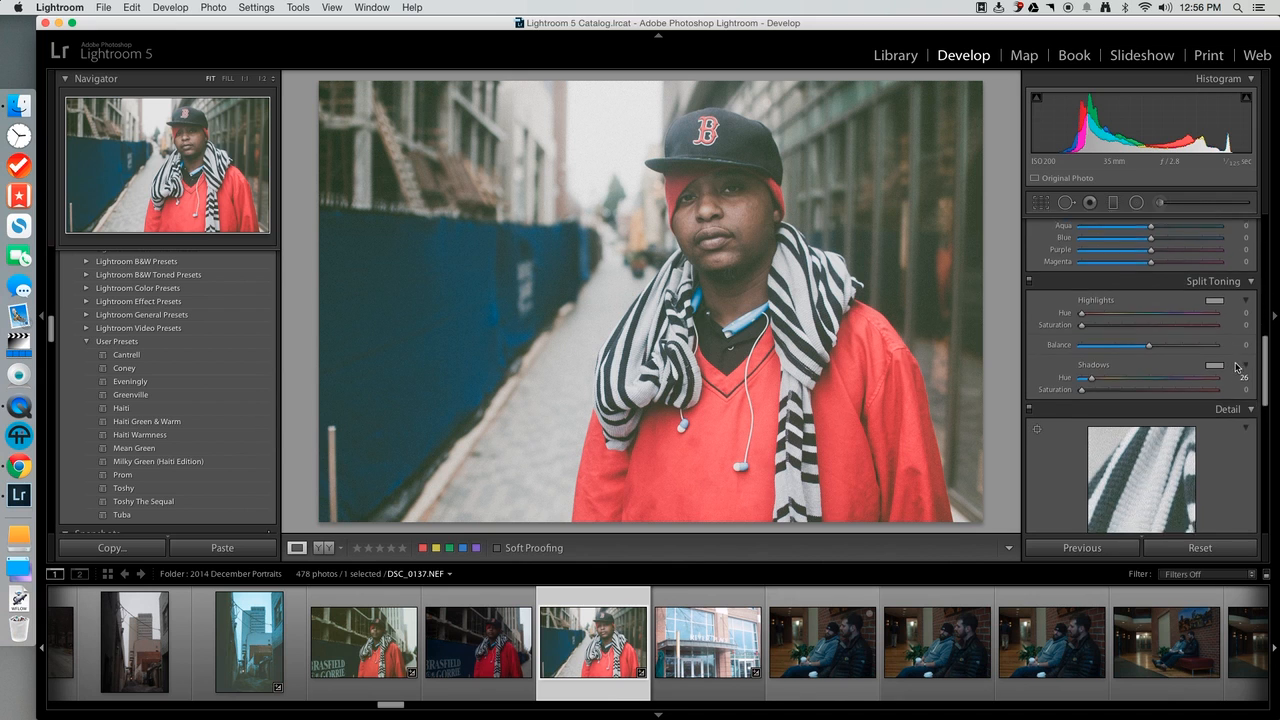
scroll(1249, 374, "down", 5)
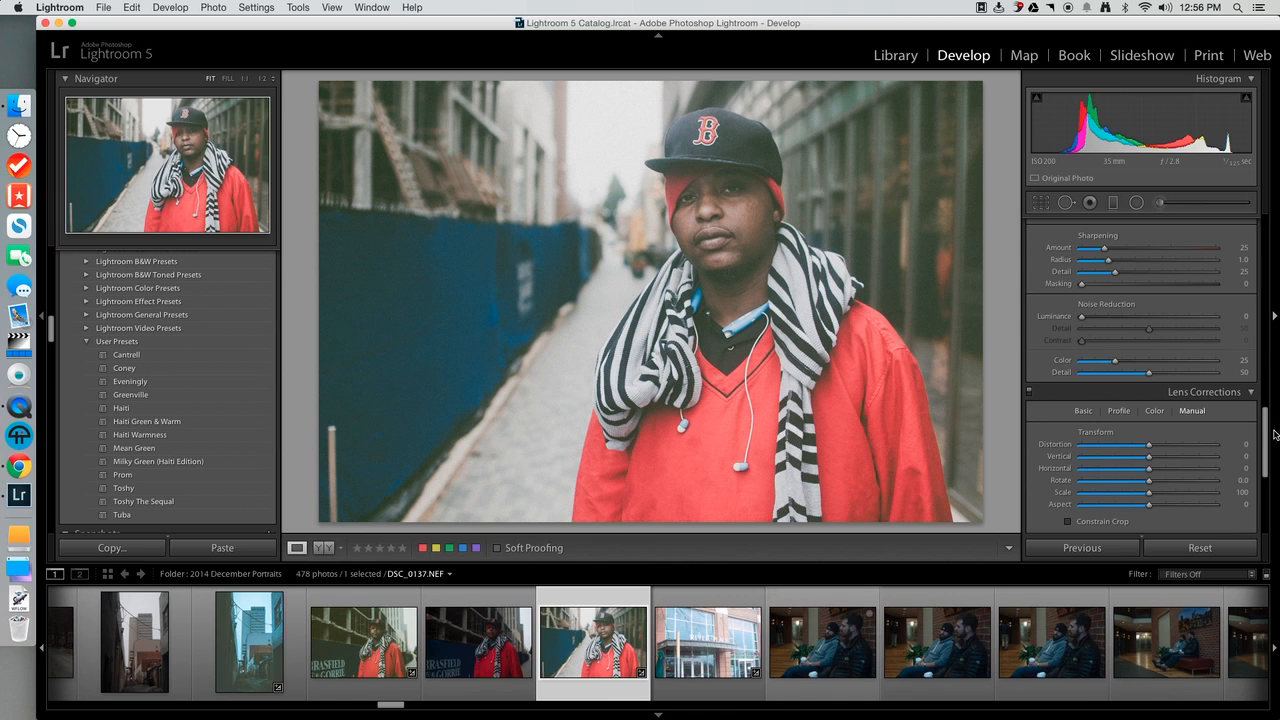
left_click_drag(1268, 438, 1268, 494)
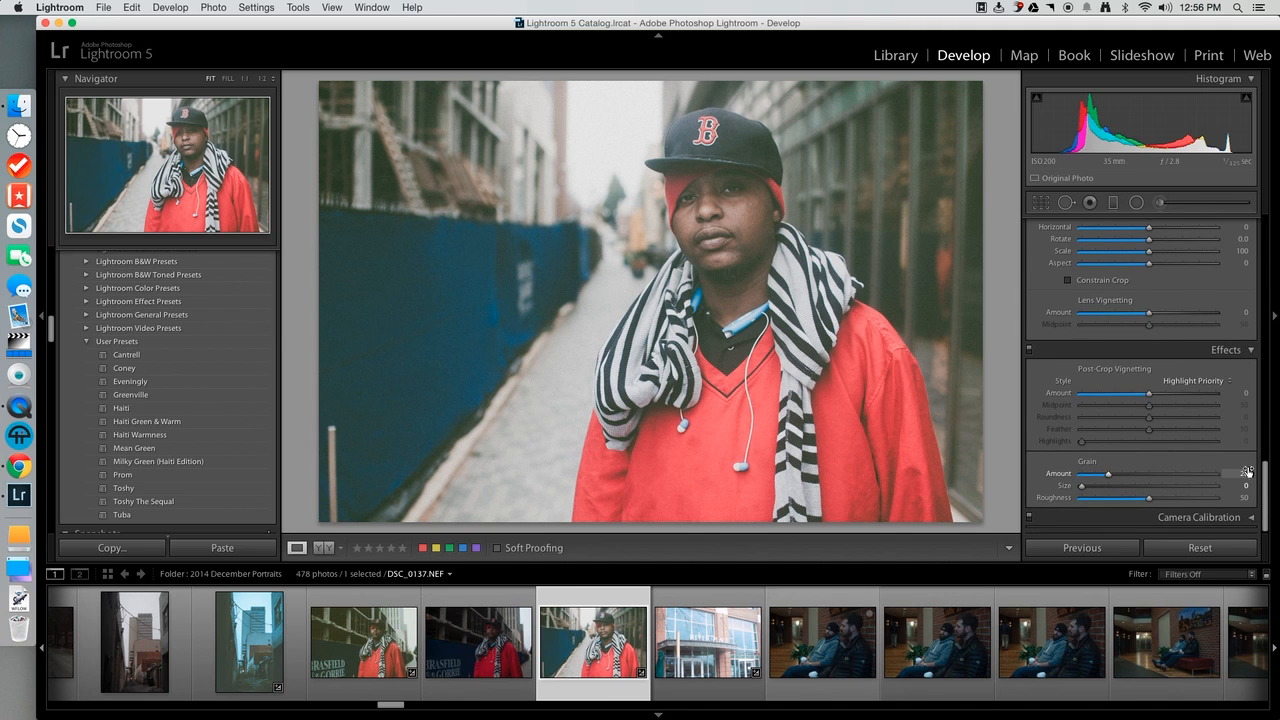
left_click_drag(1266, 484, 1248, 416)
scroll(1248, 416, "down", 5)
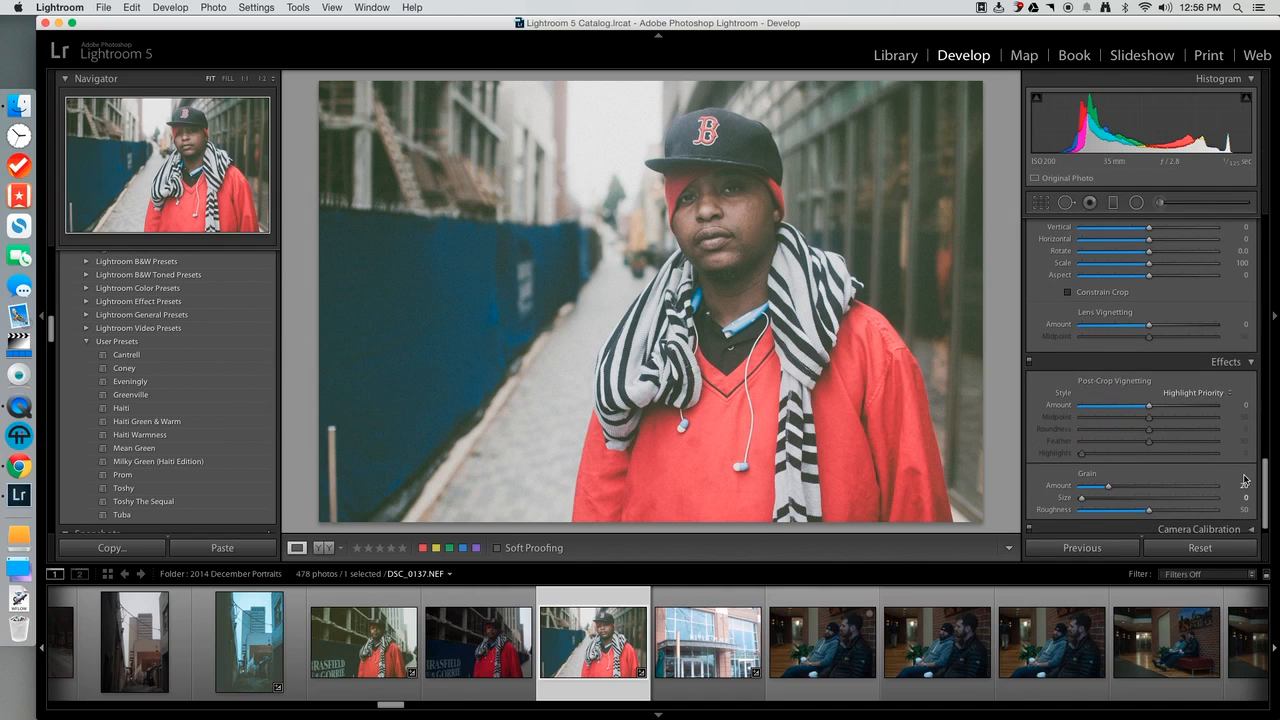
mouse_move(1266, 508)
left_mouse_down()
mouse_move(1255, 397)
mouse_move(1265, 495)
left_mouse_up()
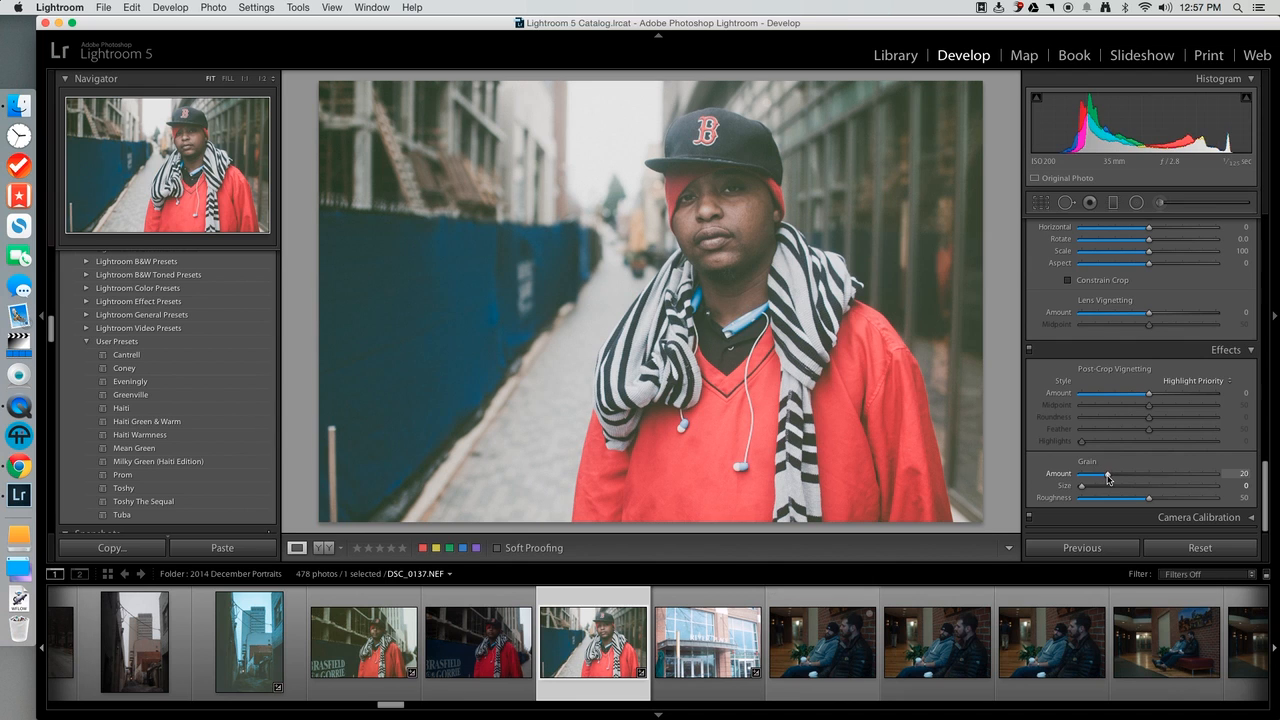
Try raising the grain amount to 55, and undo it.
mouse_move(1108, 475)
left_mouse_down()
mouse_move(1092, 478)
mouse_move(1108, 476)
left_mouse_up()
left_click_drag(1108, 476, 1156, 479)
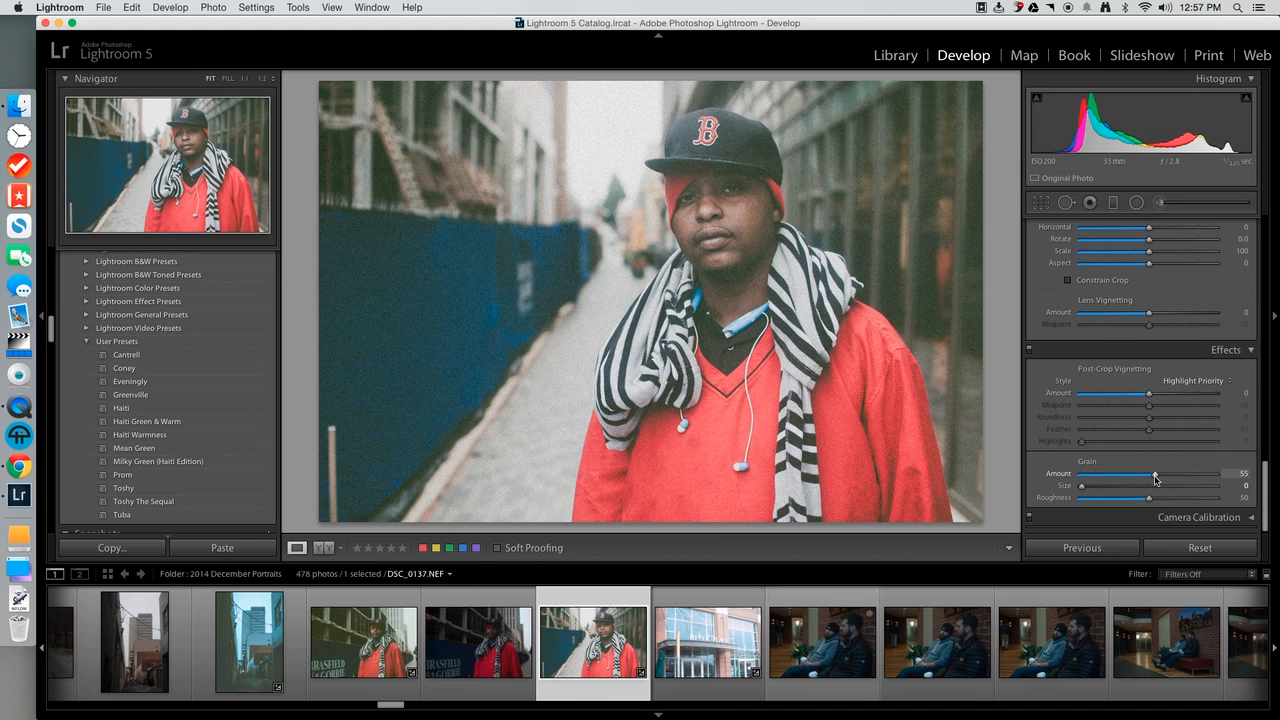
key("super+z")
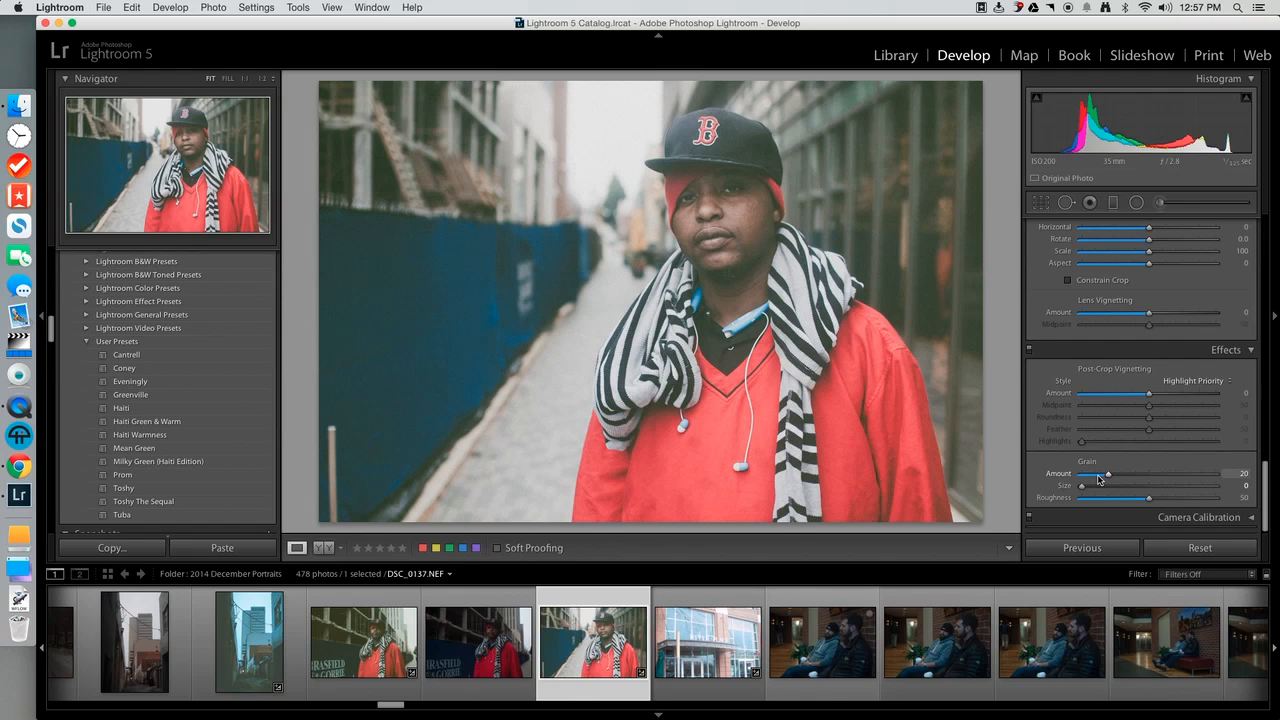
mouse_move(1105, 481)
left_mouse_down()
mouse_move(1119, 484)
mouse_move(1108, 479)
left_mouse_up()
Inspect the grain in the upper-left background of the portrait up close, and return to the full photo view.
left_click(385, 168)
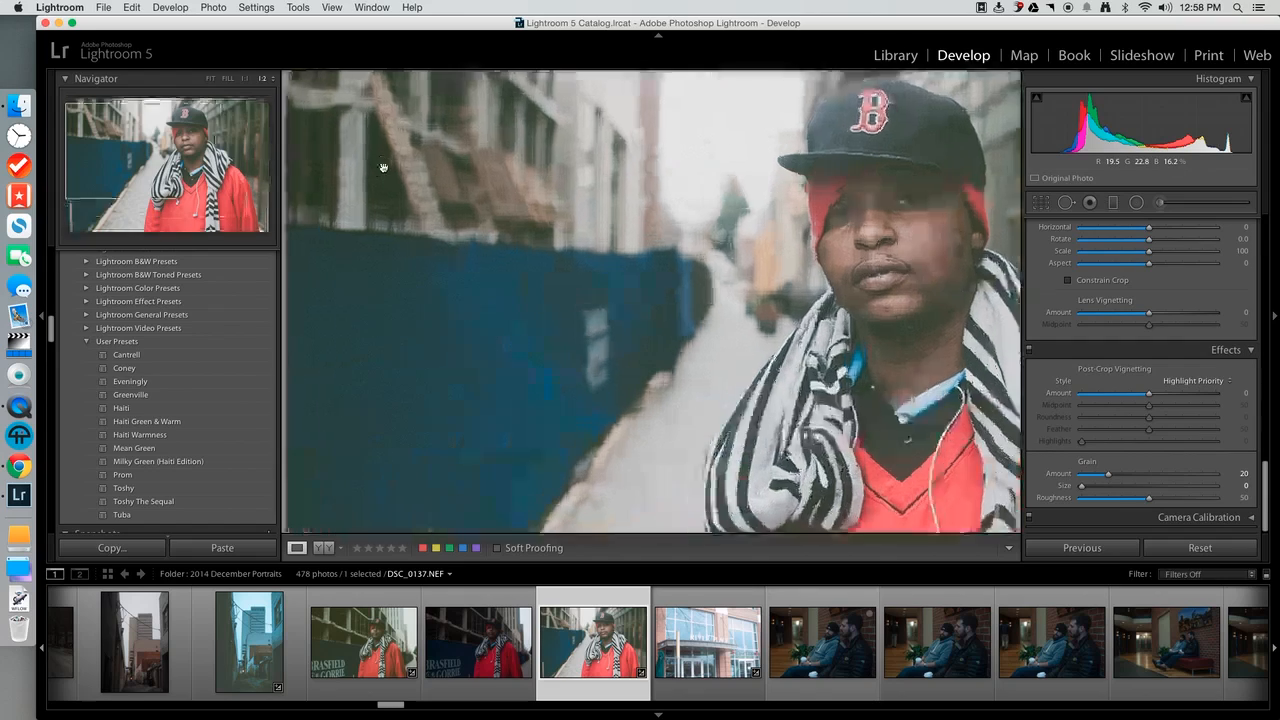
left_click_drag(383, 193, 483, 297)
left_click_drag(432, 234, 482, 227)
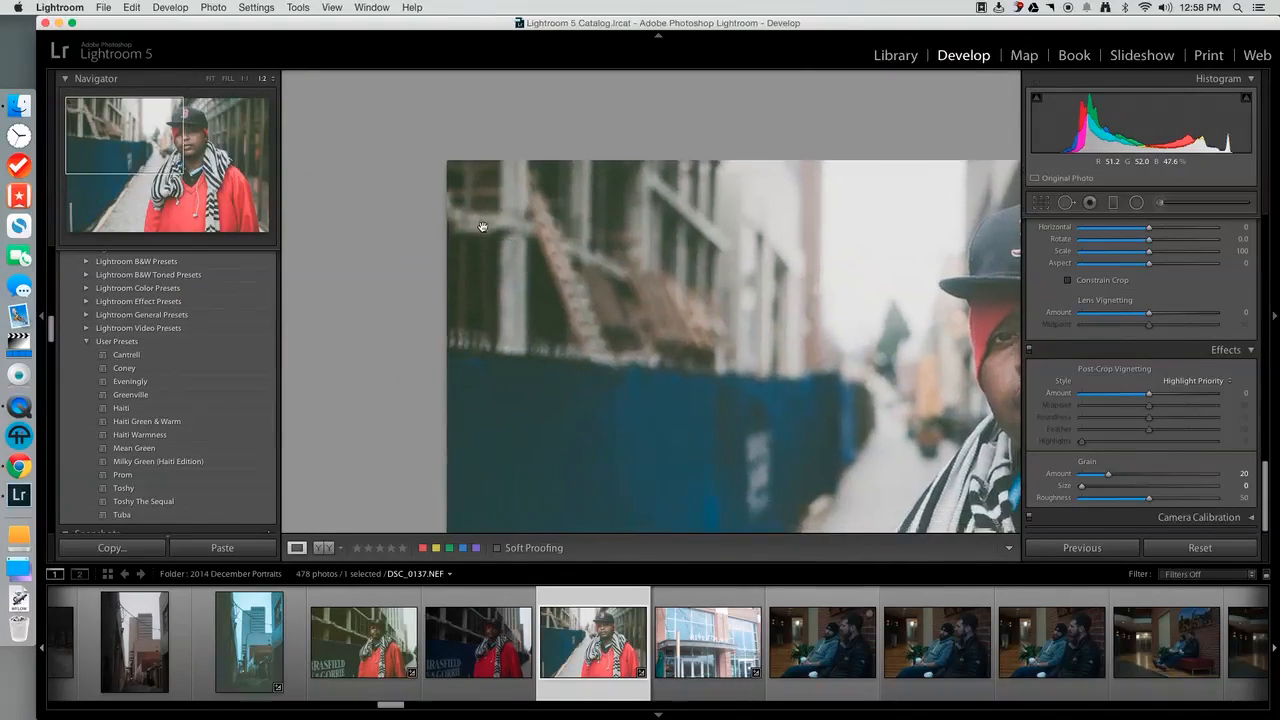
left_click(482, 227)
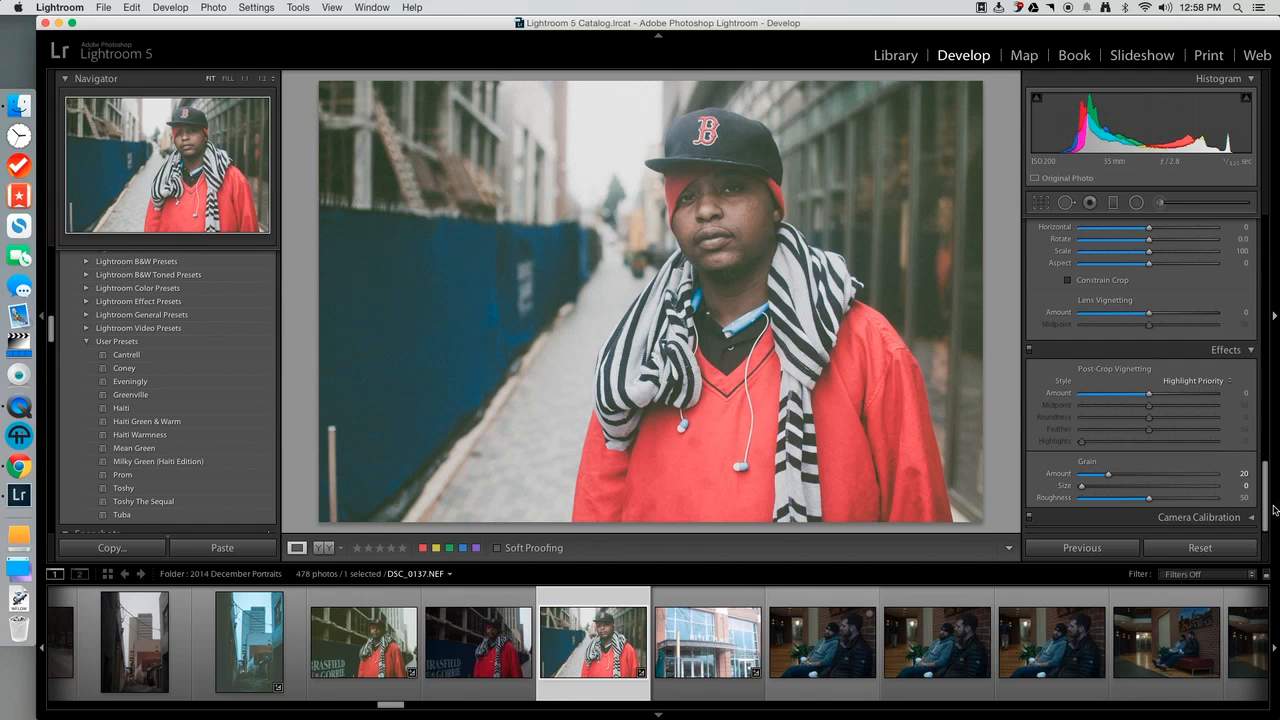
Set the portrait's Clarity to +100 and Saturation to +89 in the basic adjustments.
scroll(1243, 262, "up", 10)
scroll(1243, 262, "up", 3)
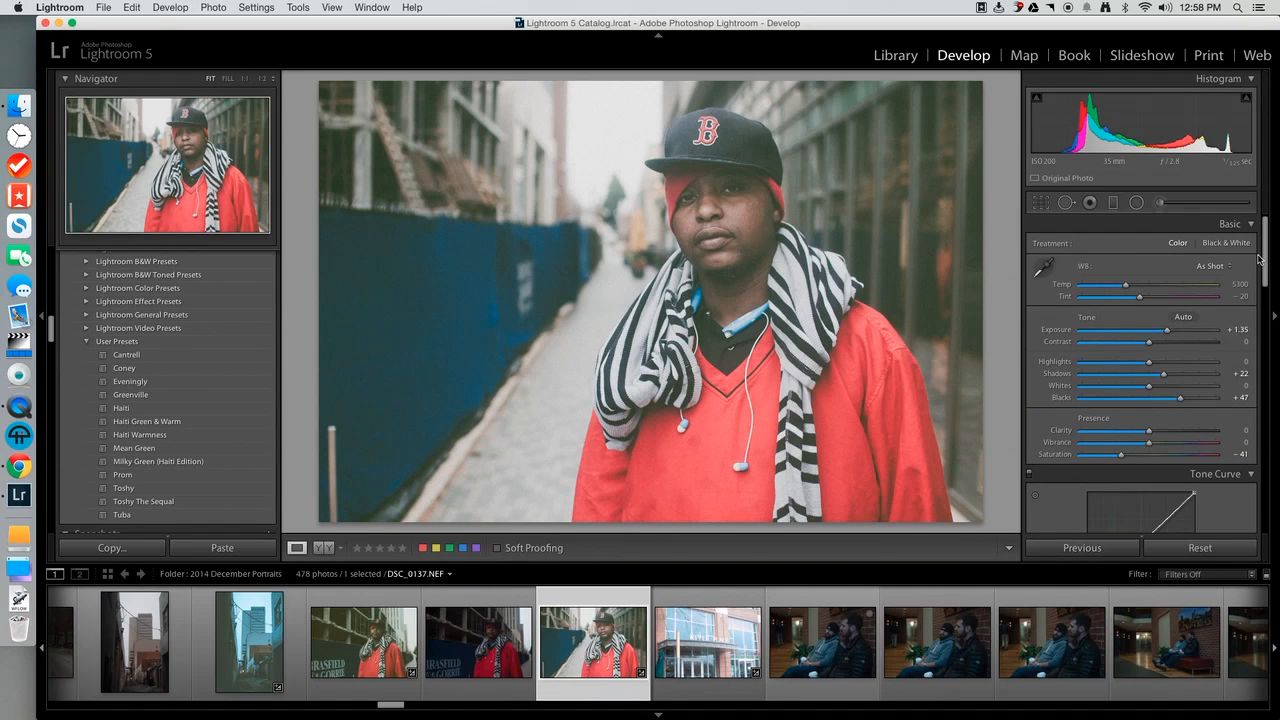
mouse_move(1258, 254)
left_mouse_down()
mouse_move(1261, 284)
mouse_move(1246, 246)
left_mouse_up()
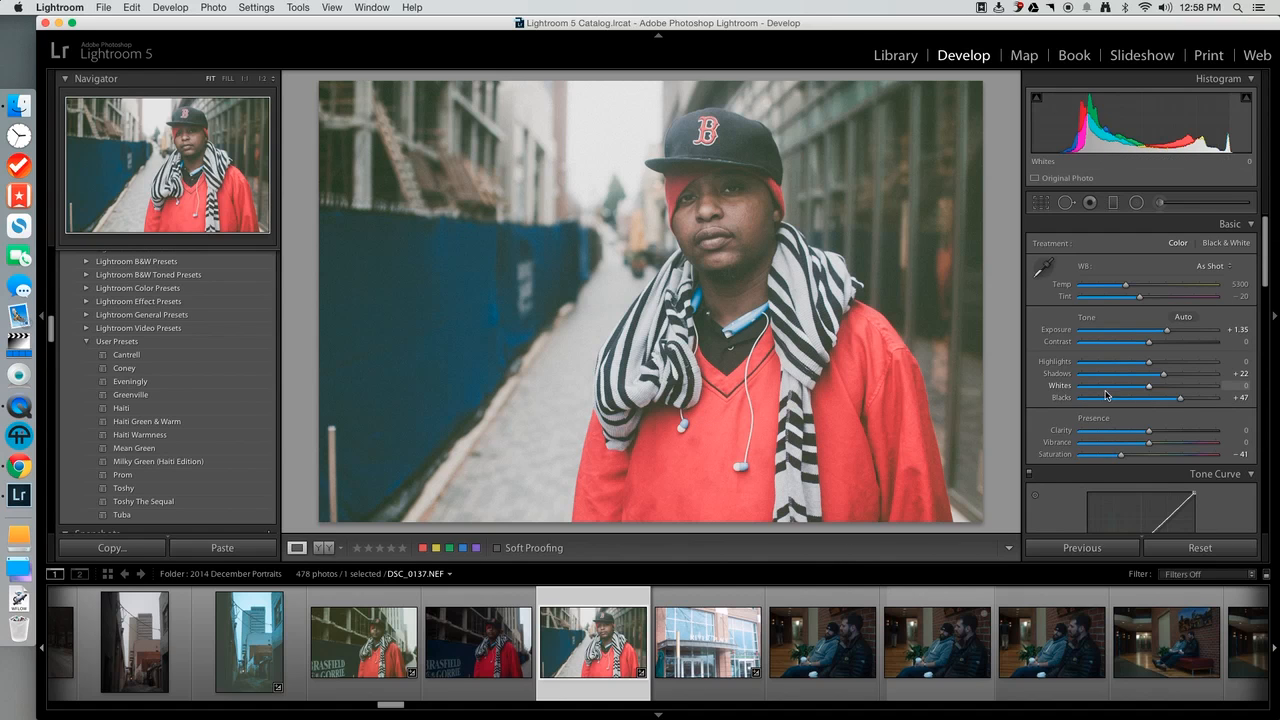
left_click(1183, 456)
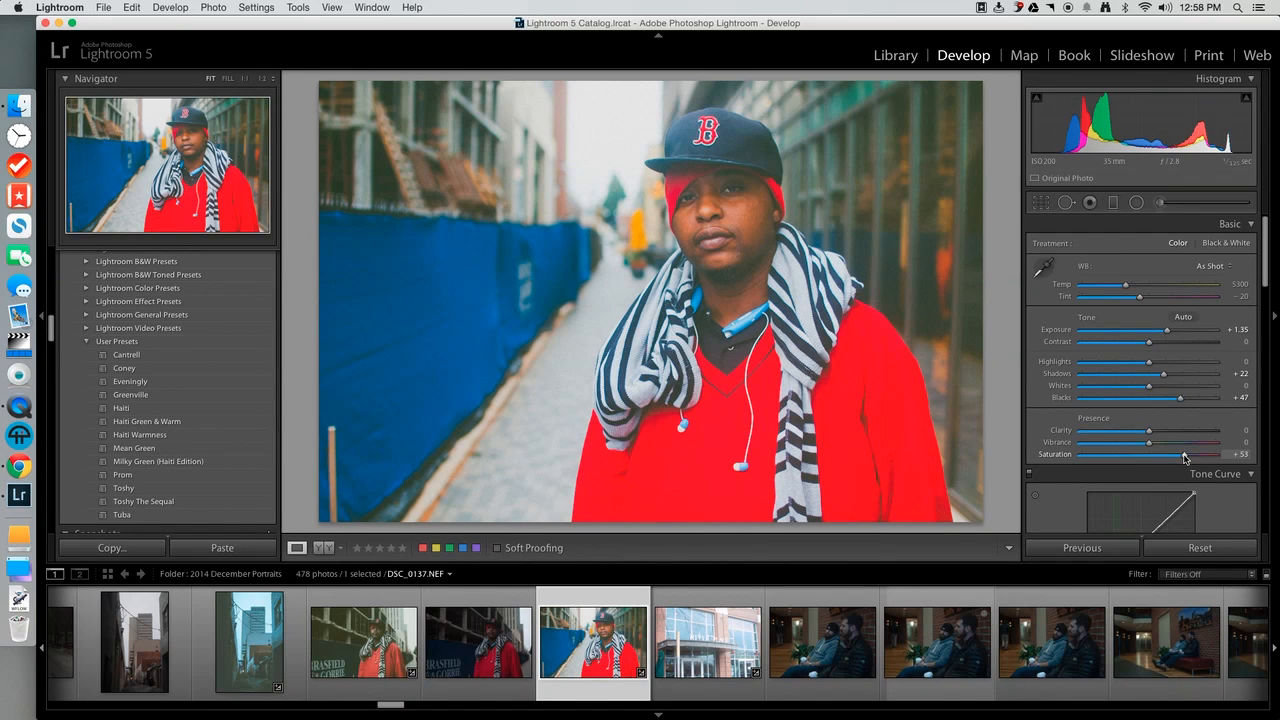
left_click(1219, 430)
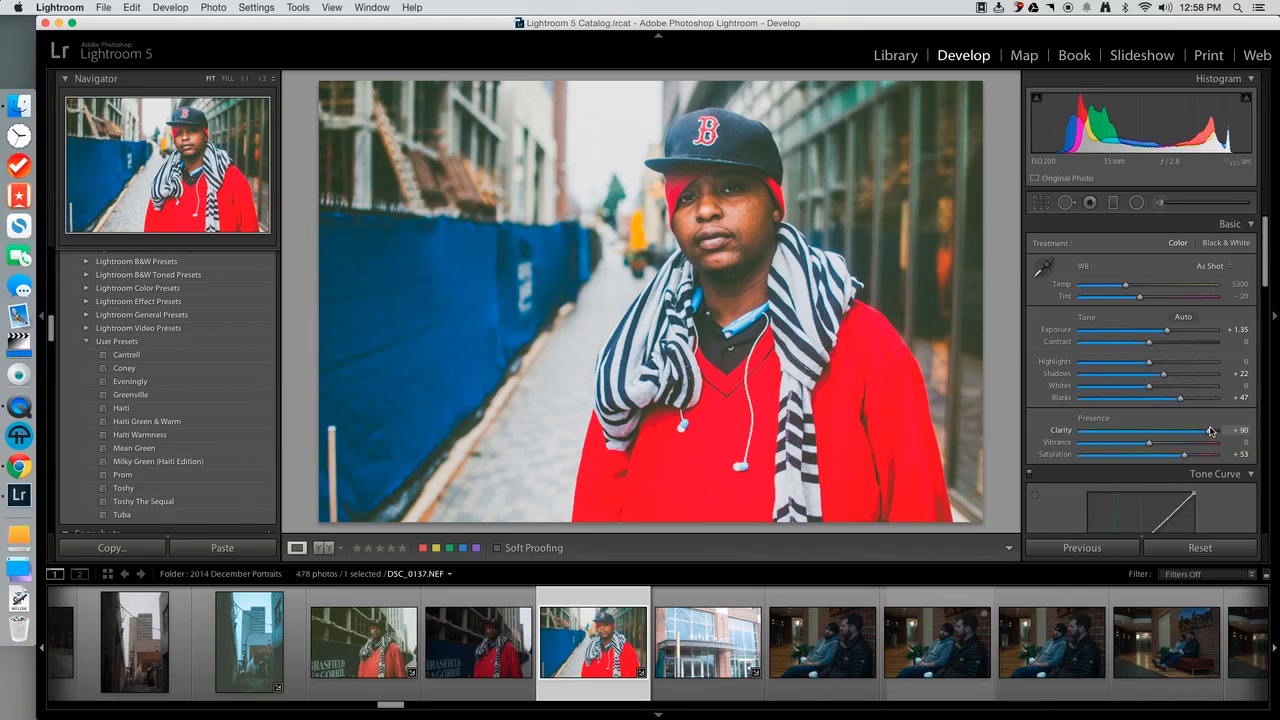
left_click(1208, 455)
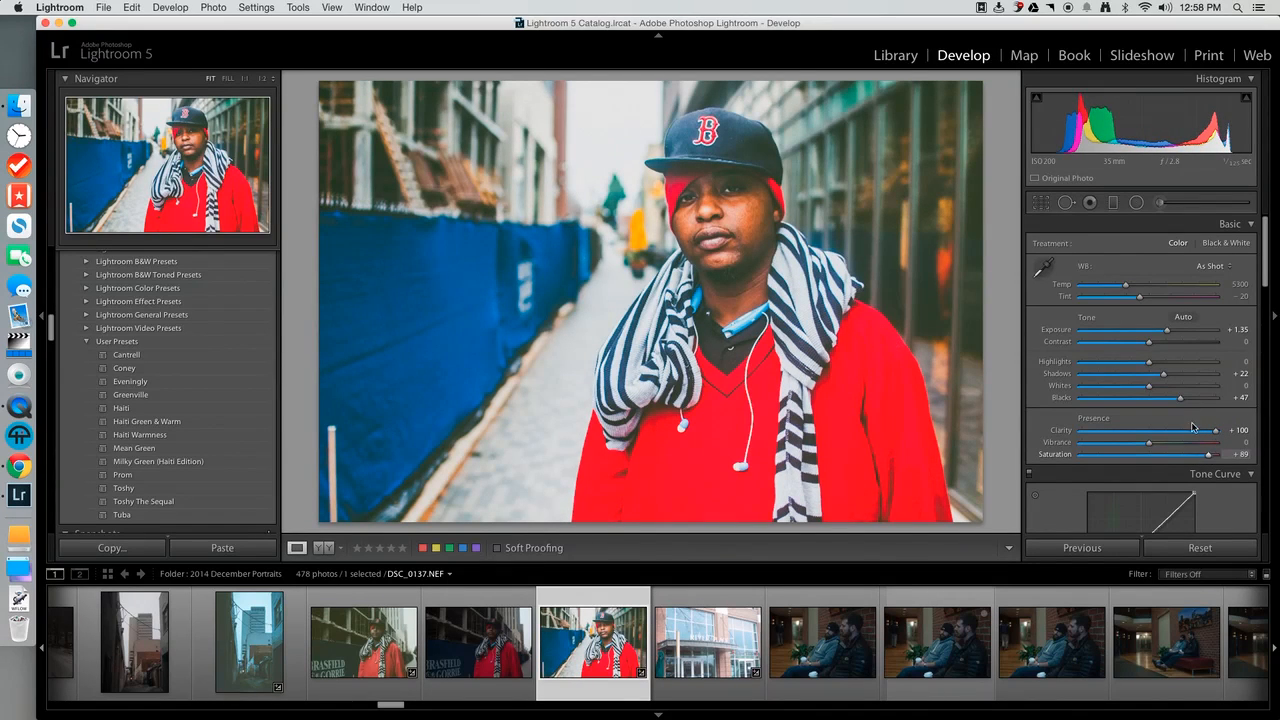
Set the portrait's Shadows to +62, Blacks to +67 and Exposure to +0.70.
left_click(1190, 374)
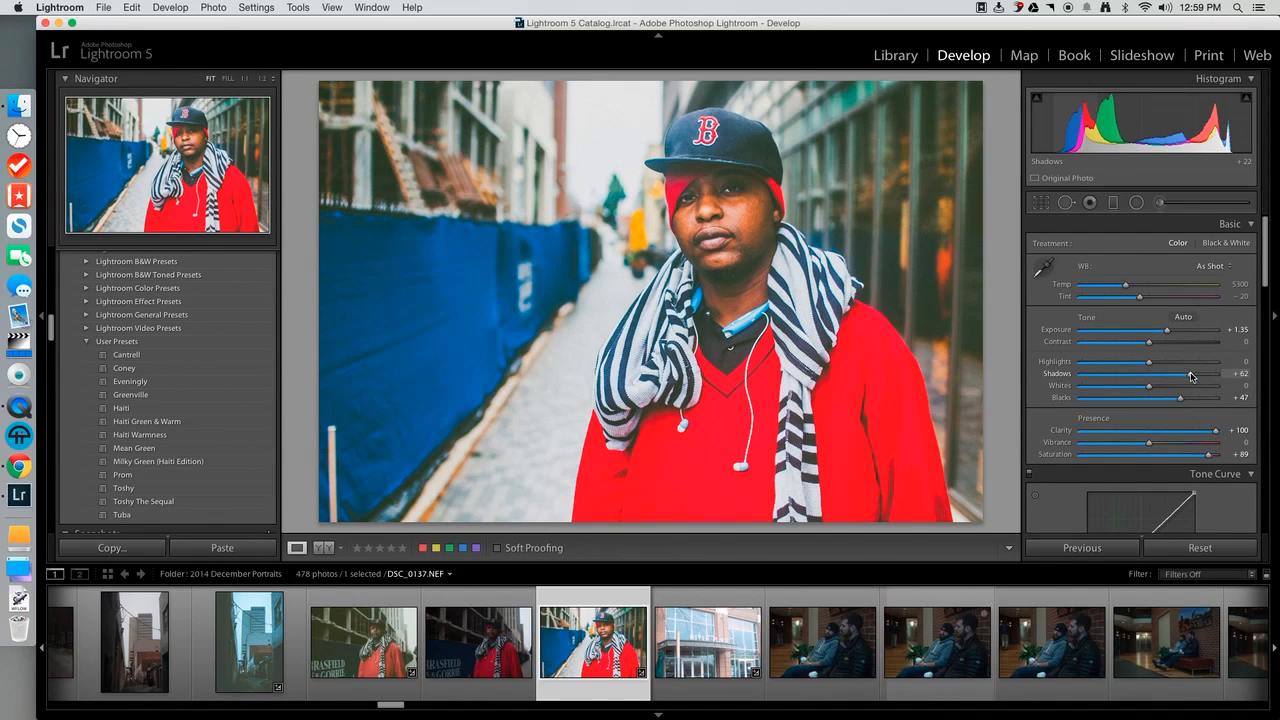
left_click(1196, 397)
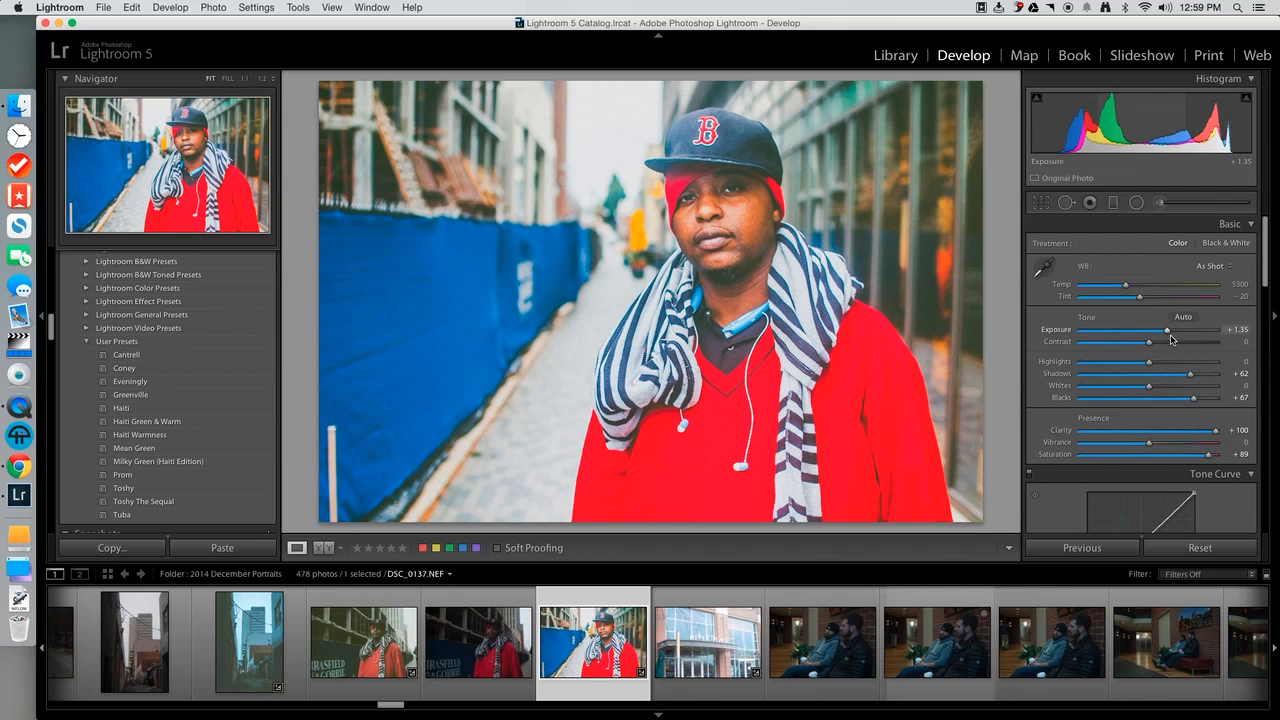
left_click_drag(1170, 335, 1160, 330)
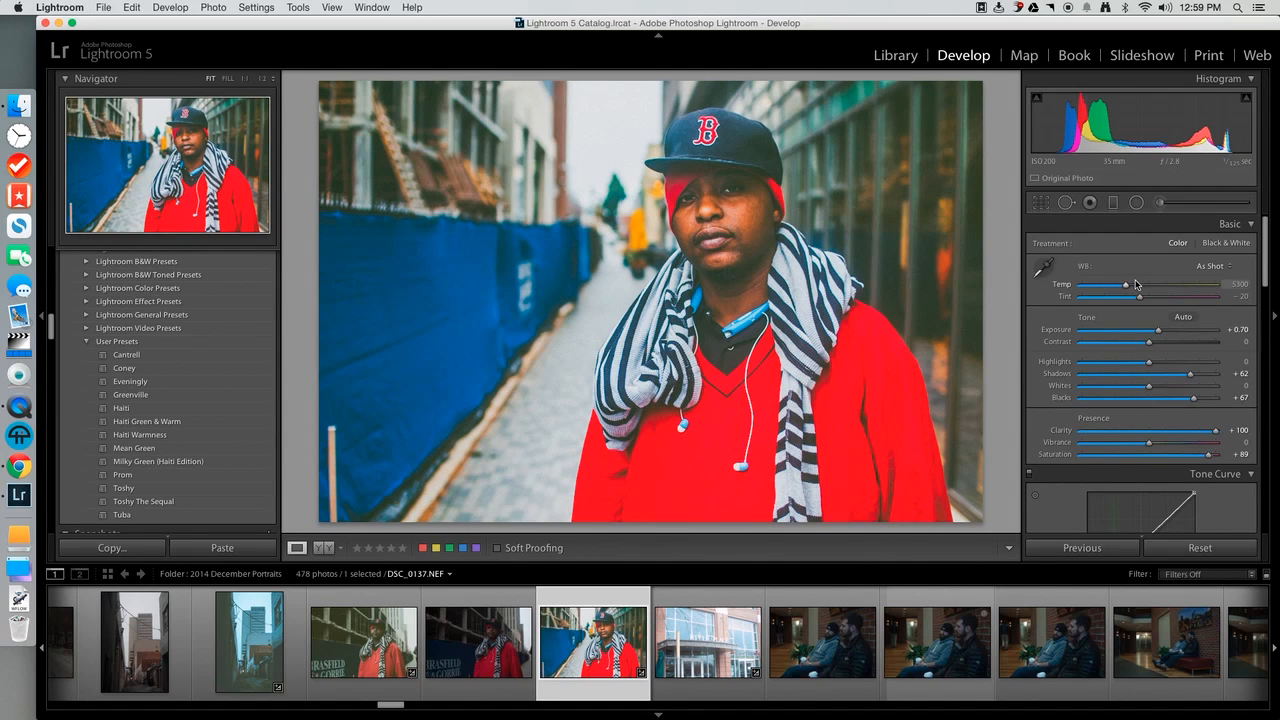
Shift the white balance to a strong blue cast with Temp at 2000 and Tint at −51.
left_click_drag(1132, 289, 1062, 308)
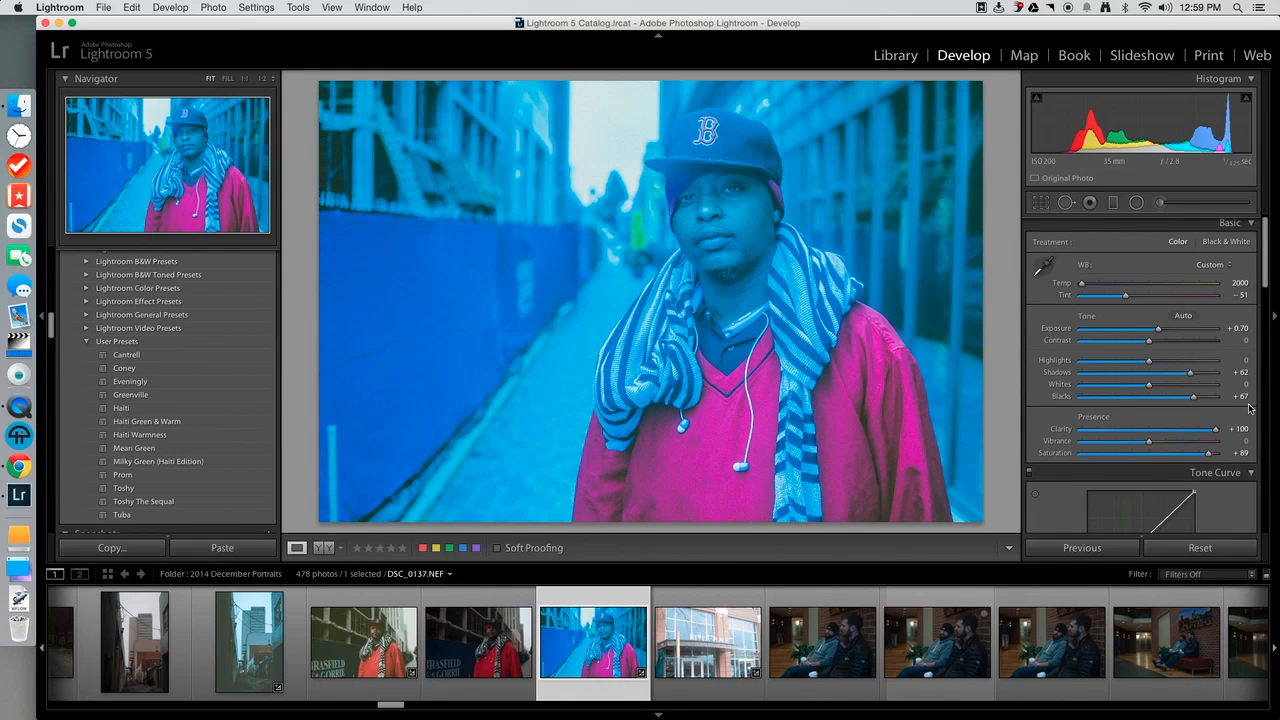